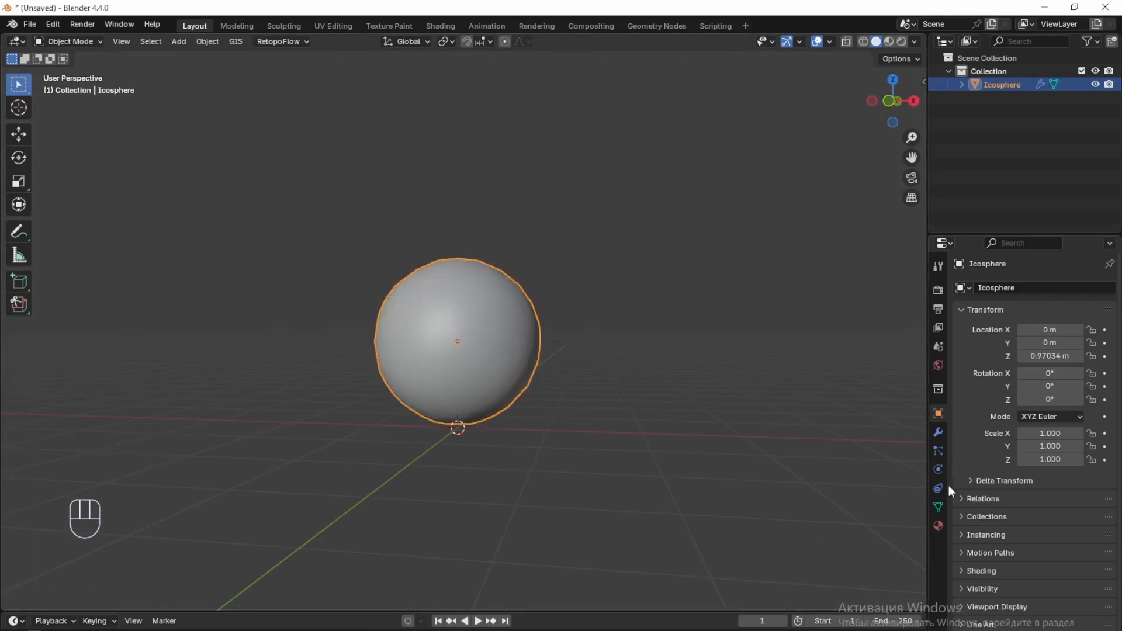
# - Apply the icosphere's existing modifier and add a Displace modifier to it
pyautogui.click(938, 432)
pyautogui.click(1078, 310)
pyautogui.click(1036, 325)
pyautogui.click(1026, 286)
pyautogui.moveTo(981, 351)
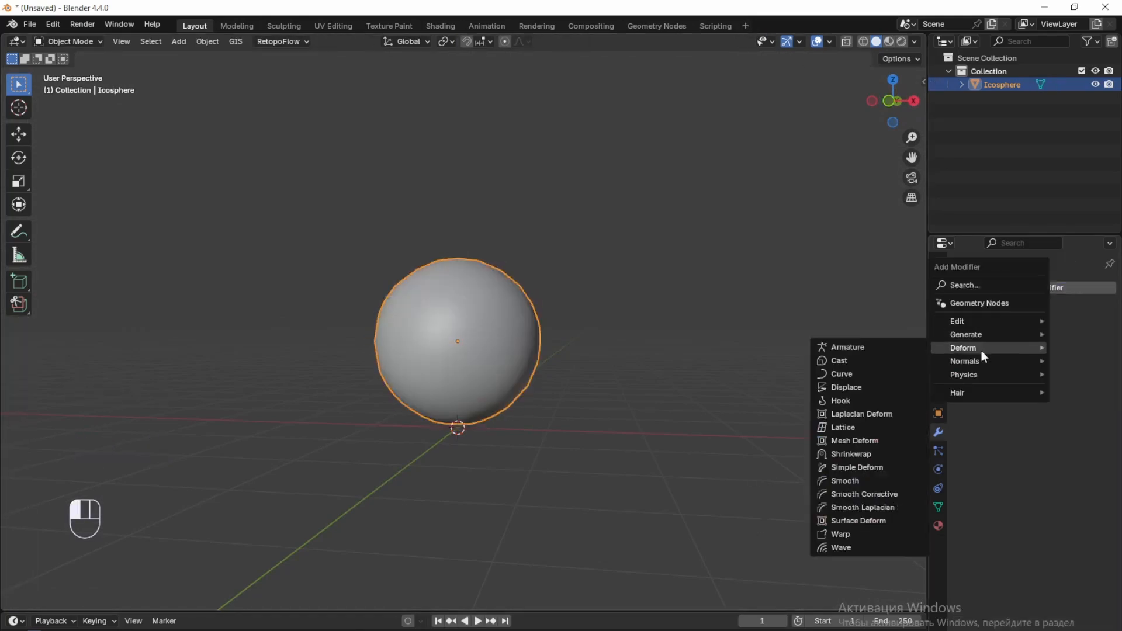
pyautogui.click(854, 390)
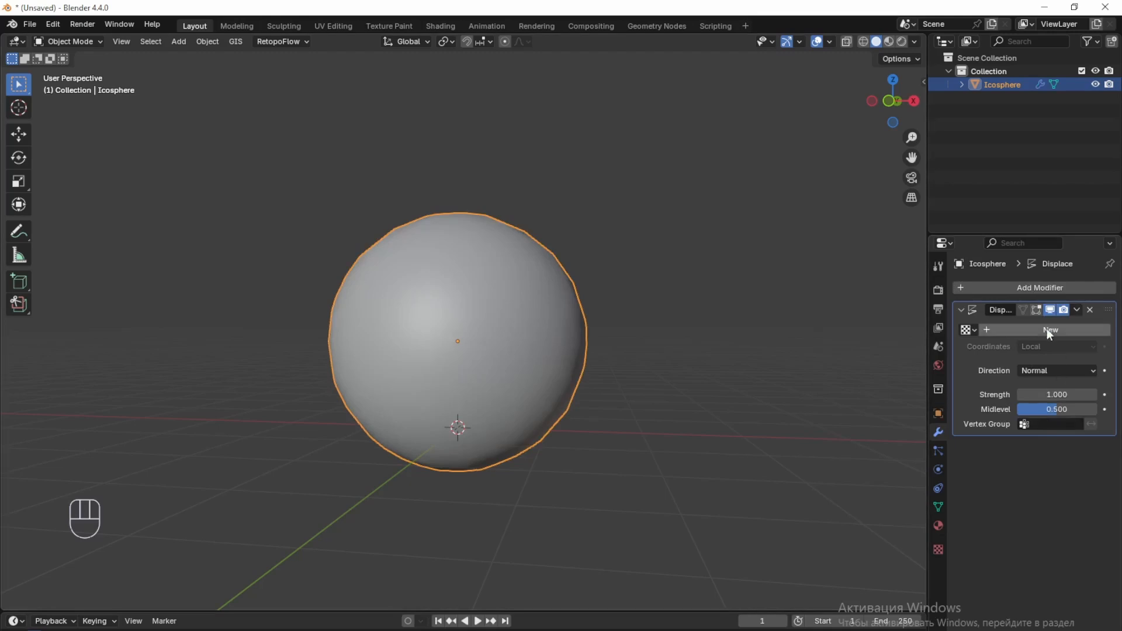
# - Give the Displace modifier a new texture of type Noise and set its strength to -0.1
pyautogui.click(938, 550)
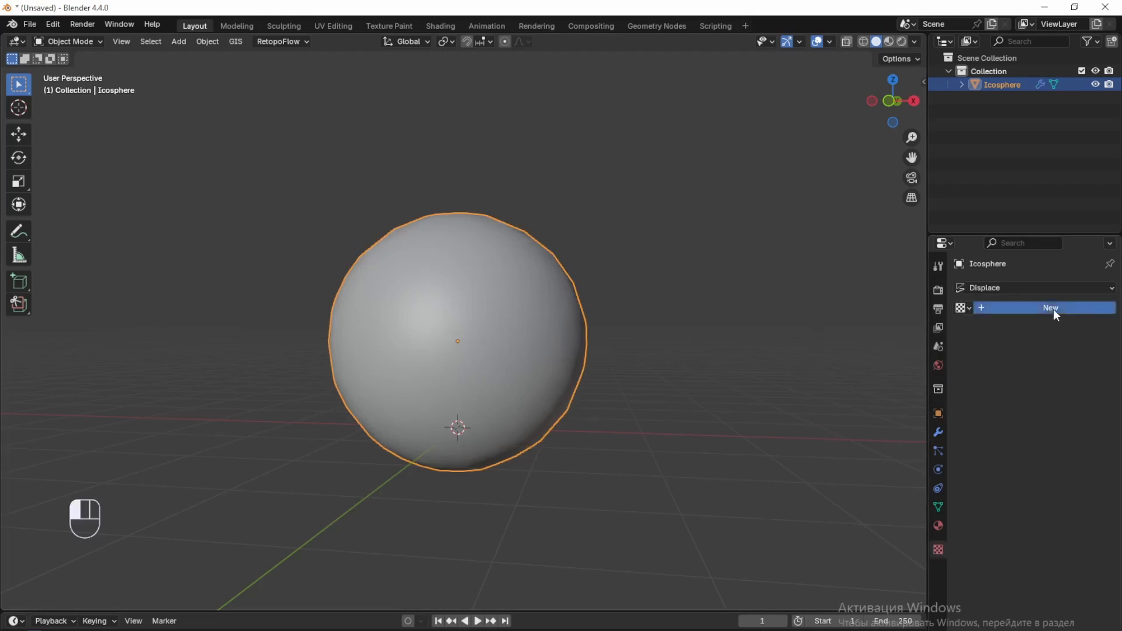
pyautogui.click(1054, 308)
pyautogui.click(1044, 328)
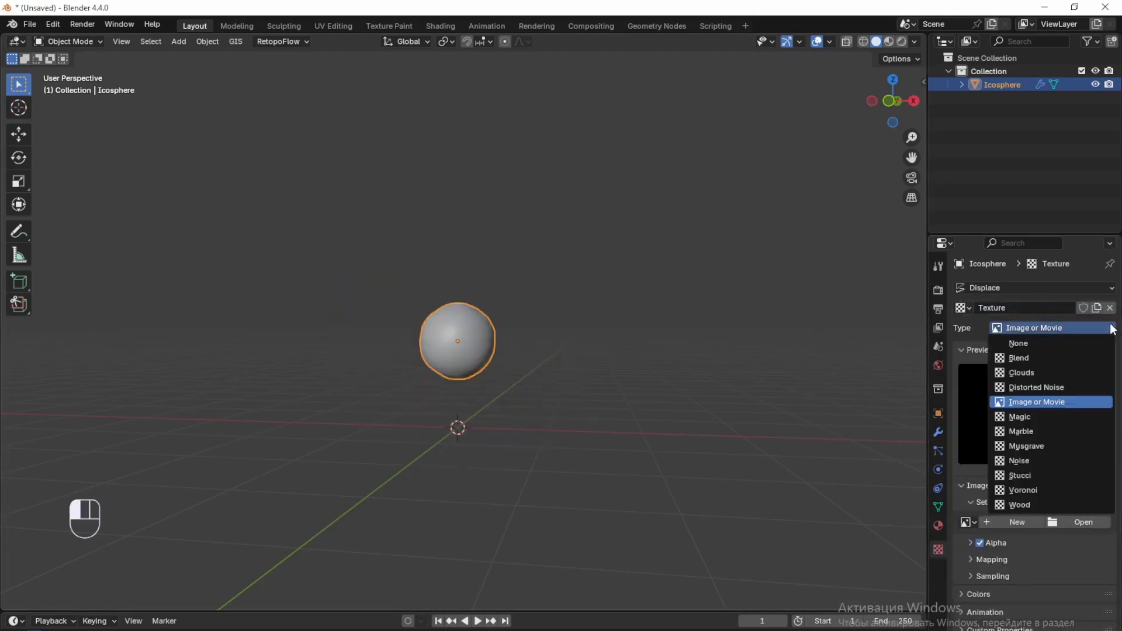
pyautogui.click(1021, 461)
pyautogui.click(938, 433)
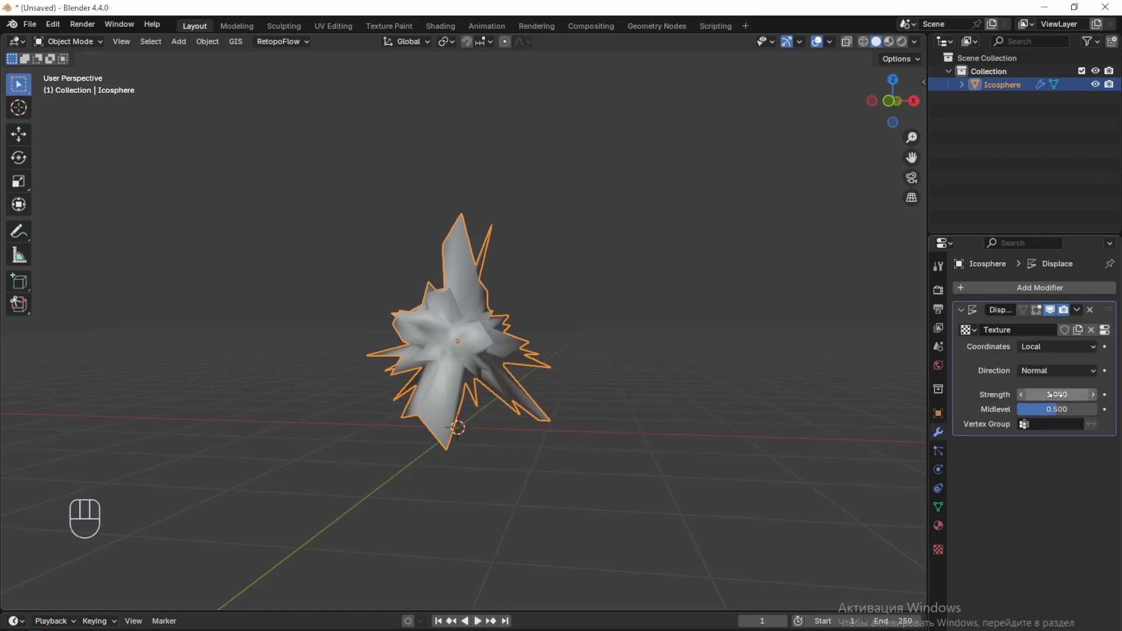
pyautogui.moveTo(1058, 395); pyautogui.dragTo(1032, 394)
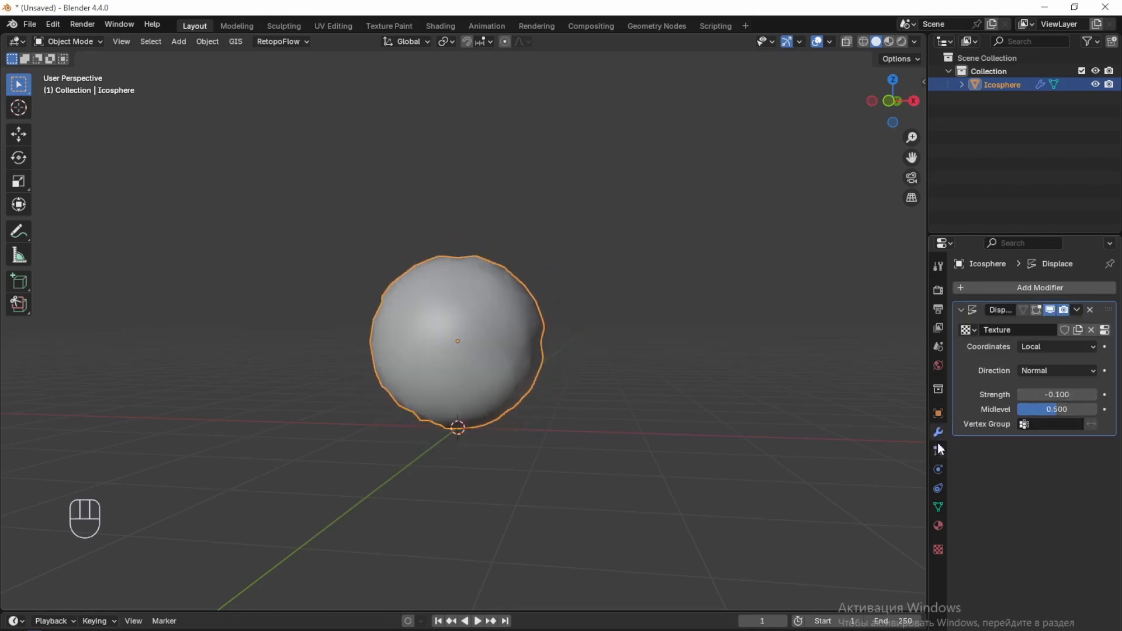
# - Duplicate the sphere about 1.46 m straight up, scale the copy down, and seat it on the first ball
pyautogui.moveTo(877, 444); pyautogui.dragTo(567, 451, button='middle')
pyautogui.scroll(2, 568, 451)
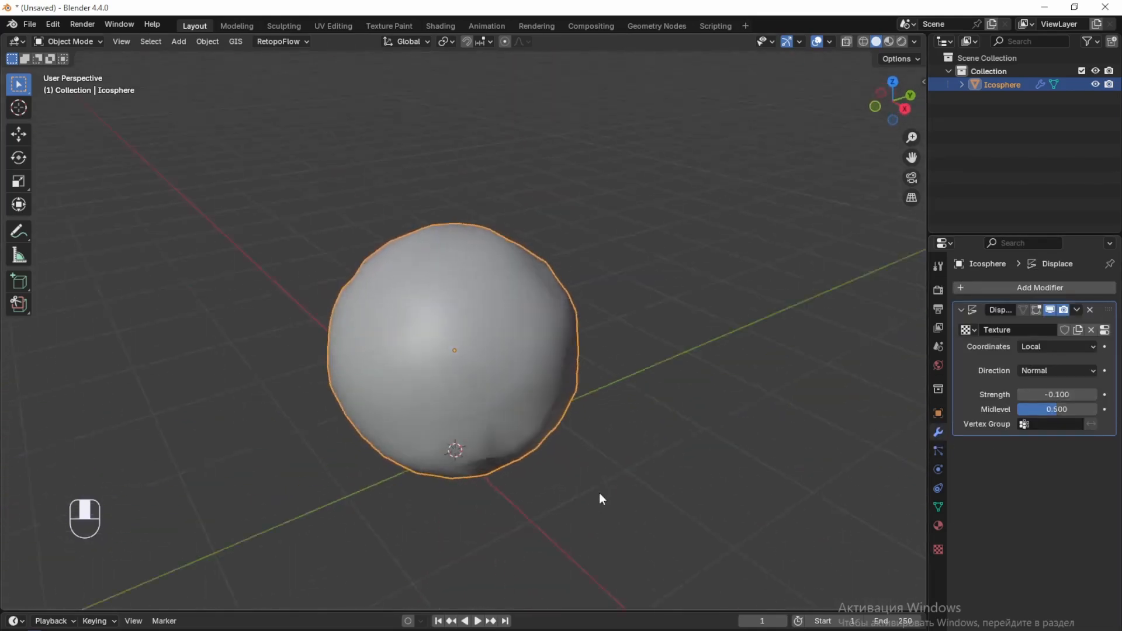
pyautogui.press('KP_1')
pyautogui.hotkey('shift', 'd')
pyautogui.press('g')
pyautogui.press('z')
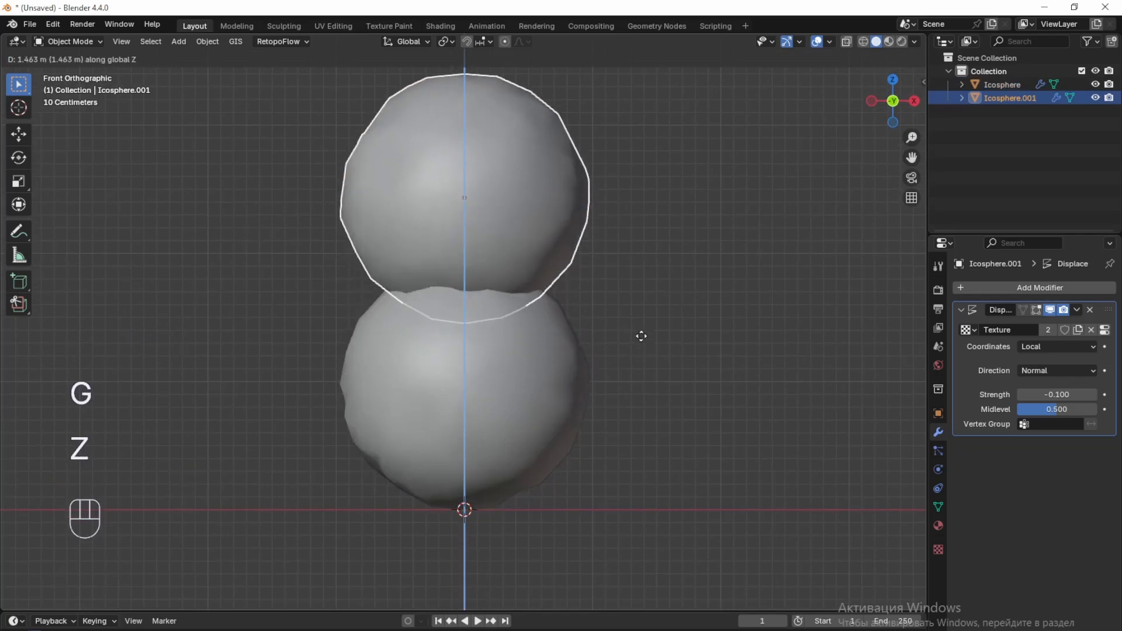
pyautogui.click(643, 334)
pyautogui.press('s')
pyautogui.click(685, 425)
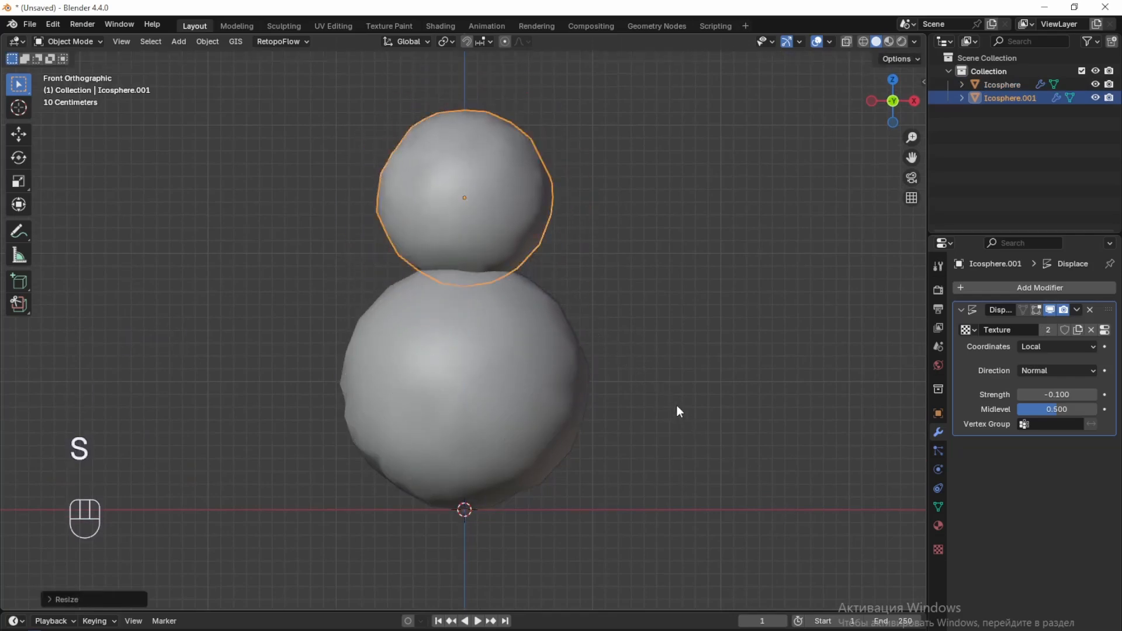
pyautogui.press('g')
pyautogui.click(667, 422)
# - Duplicate the middle ball about 1.13 m upward along Z, scale it down, and lower it into place as the head
pyautogui.scroll(-4, 664, 421)
pyautogui.keyDown('shift'); pyautogui.moveTo(650, 412); pyautogui.dragTo(653, 456, button='middle'); pyautogui.keyUp('shift')
pyautogui.scroll(2, 653, 455)
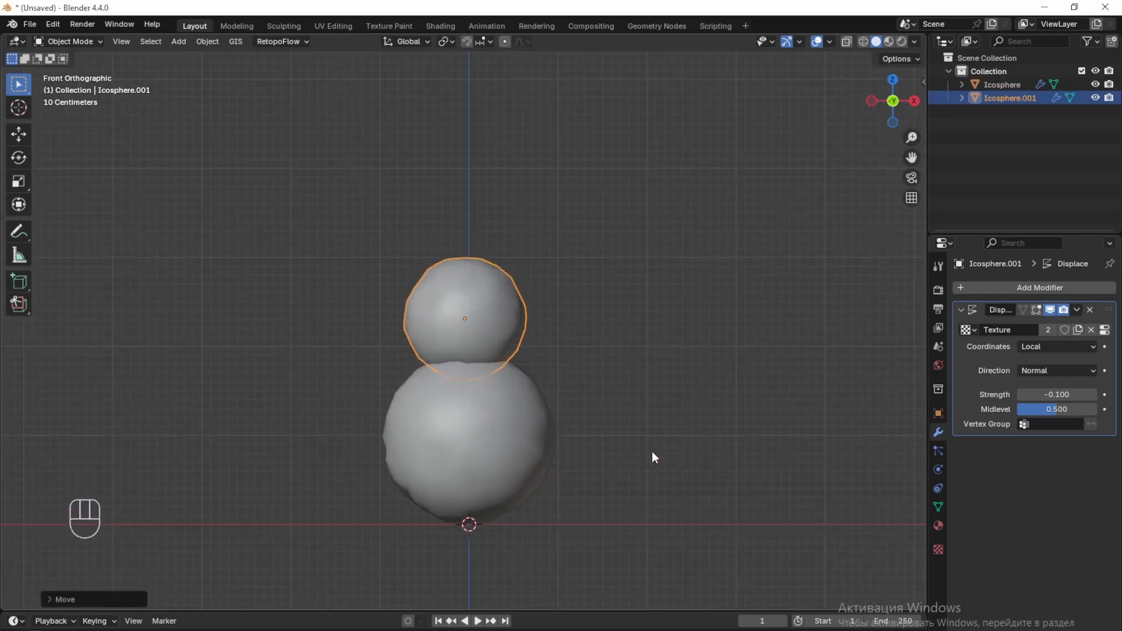
pyautogui.hotkey('shift', 'd')
pyautogui.press('g')
pyautogui.press('z')
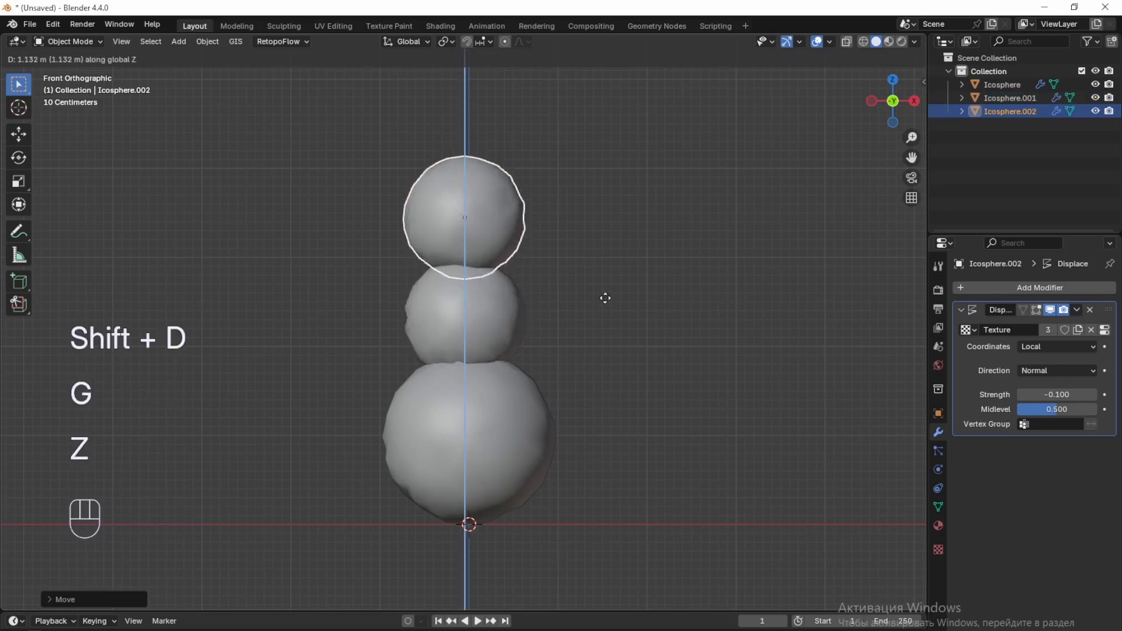
pyautogui.click(604, 300)
pyautogui.press('s')
pyautogui.click(642, 394)
pyautogui.moveTo(641, 392); pyautogui.dragTo(560, 402, button='middle')
pyautogui.press('g')
pyautogui.press('z')
pyautogui.click(592, 345)
# - Apply all transforms to each of the three snowman balls
pyautogui.hotkey('ctrl', 'a')
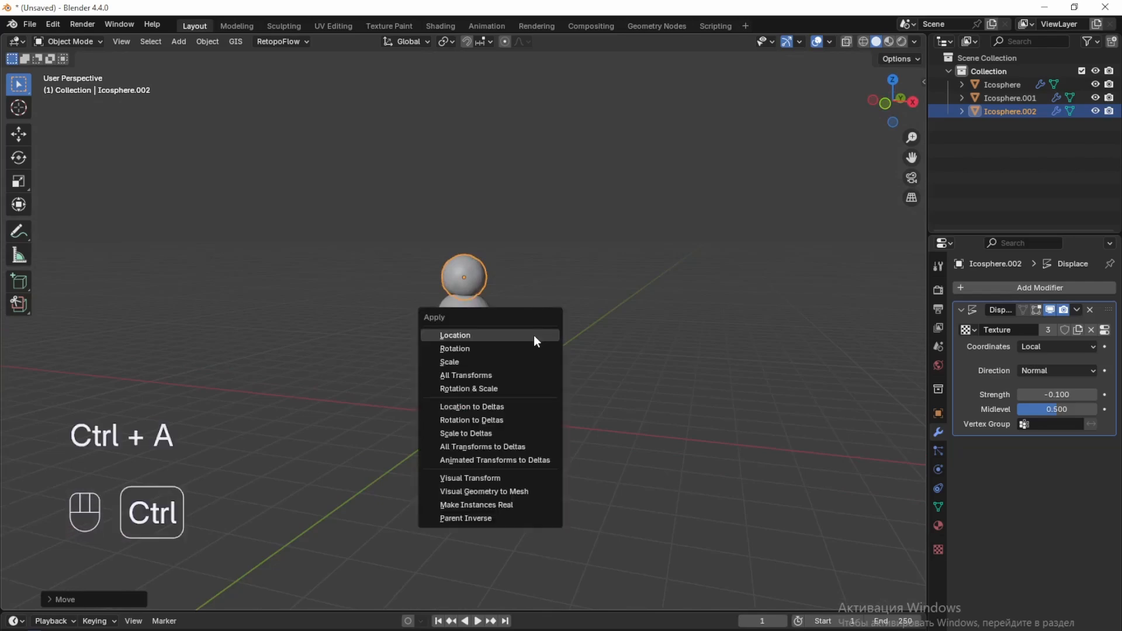
pyautogui.click(518, 375)
pyautogui.click(465, 318)
pyautogui.hotkey('ctrl', 'a')
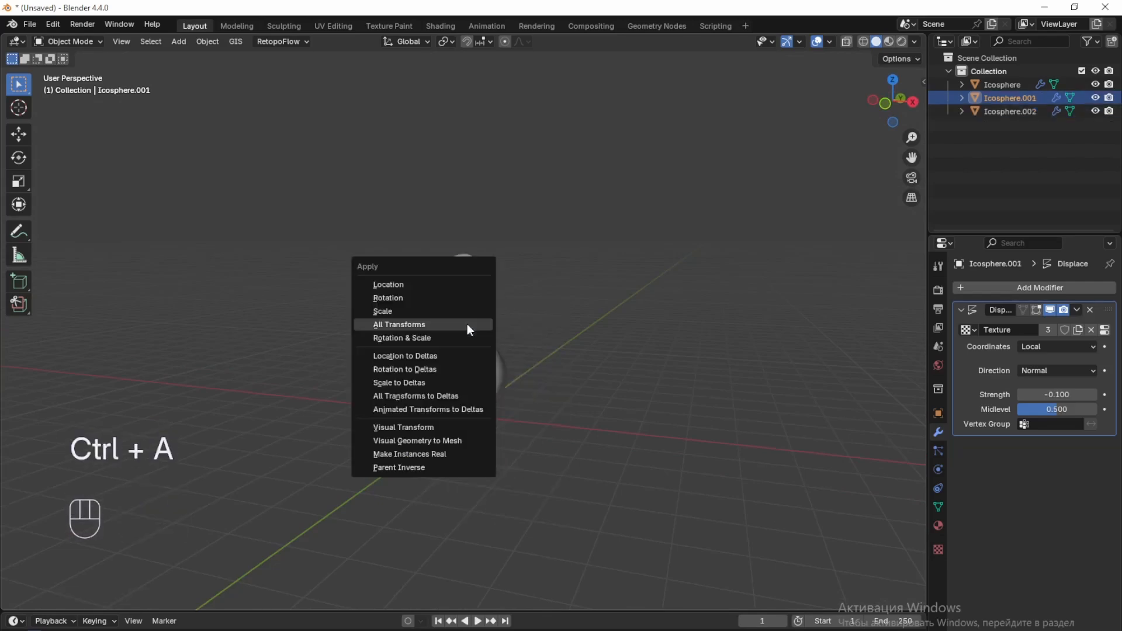
pyautogui.click(468, 324)
pyautogui.click(471, 383)
pyautogui.hotkey('ctrl', 'a')
pyautogui.click(470, 384)
# - Convert all three balls to plain meshes and join them into one object
pyautogui.moveTo(487, 228); pyautogui.dragTo(395, 447)
pyautogui.press('KP_1')
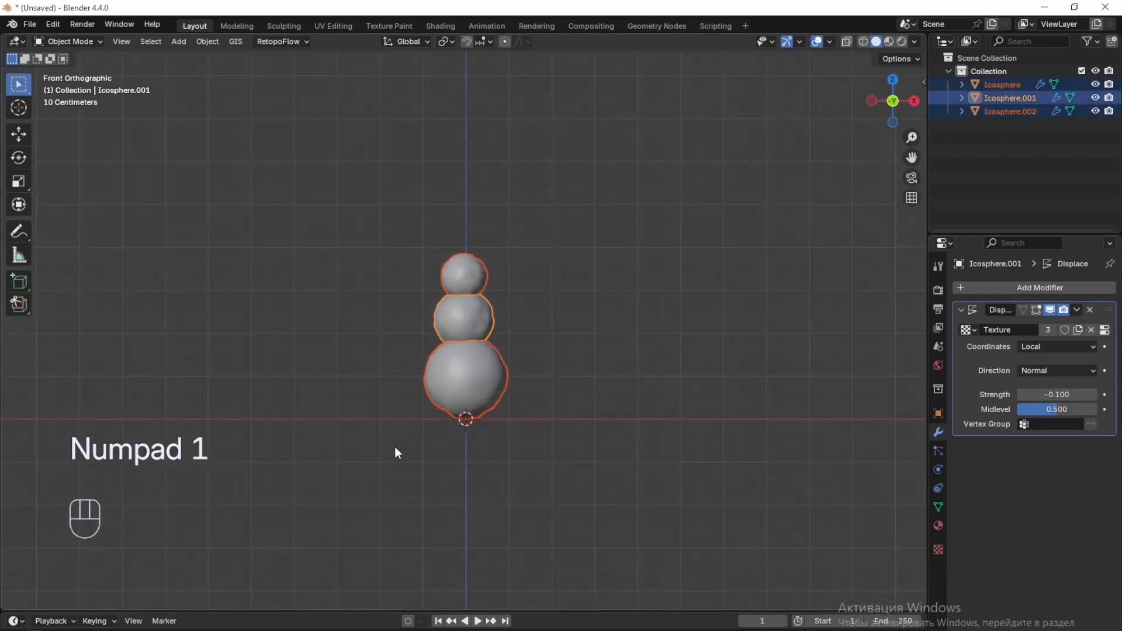
pyautogui.rightClick(520, 410)
pyautogui.moveTo(521, 422)
pyautogui.click(577, 427)
pyautogui.hotkey('ctrl', 'j')
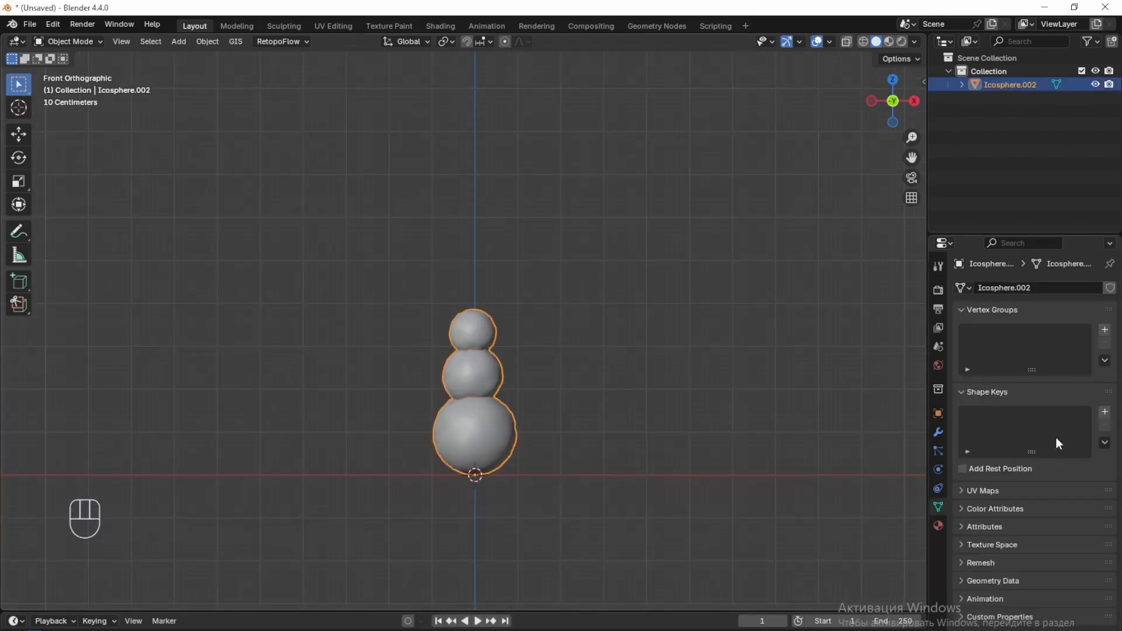
# - Add a basis and a second shape key to the snowman, and start vertex editing with smooth proportional editing enabled
pyautogui.click(1105, 413)
pyautogui.click(1105, 412)
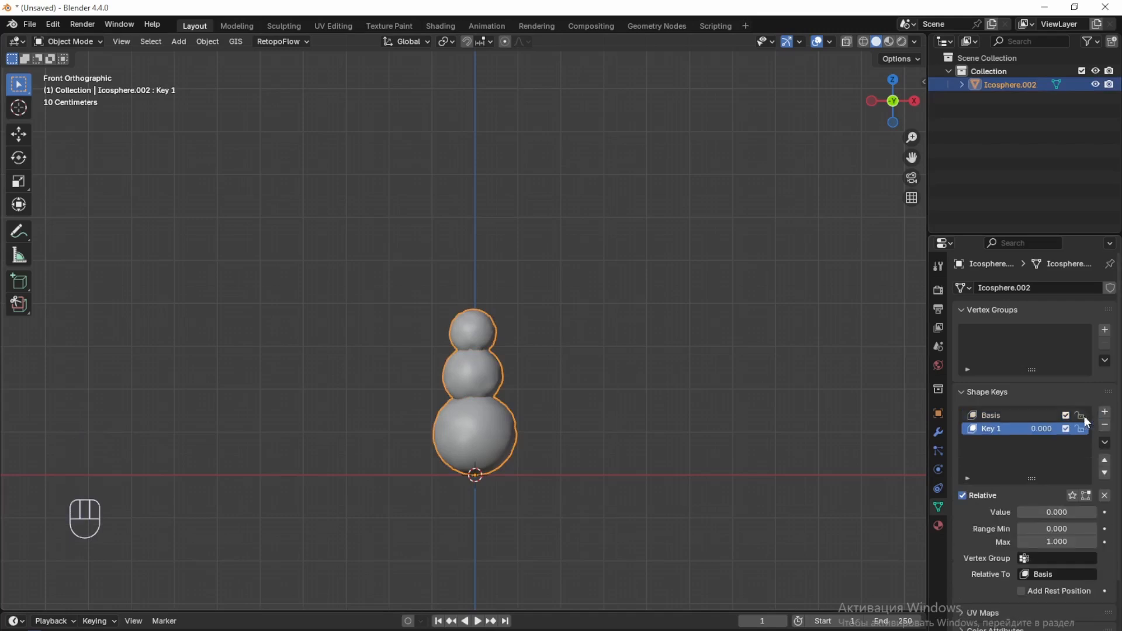
pyautogui.press('Tab')
pyautogui.scroll(4, 470, 451)
pyautogui.keyDown('shift'); pyautogui.moveTo(625, 463); pyautogui.dragTo(625, 291, button='middle'); pyautogui.keyUp('shift')
pyautogui.scroll(1, 619, 400)
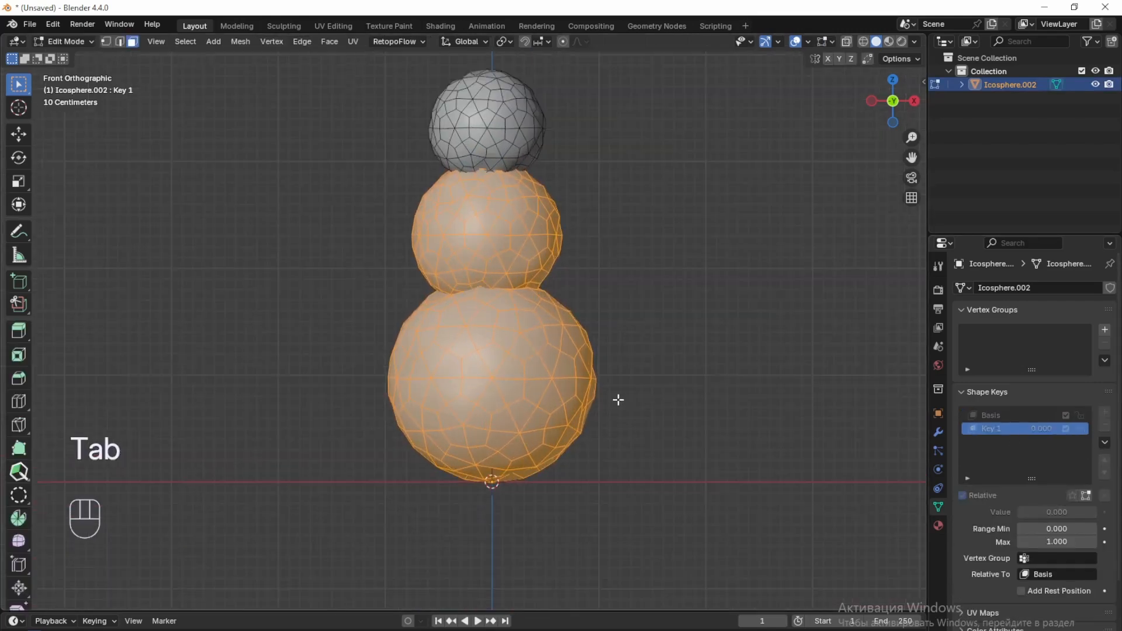
pyautogui.moveTo(618, 440); pyautogui.dragTo(619, 460, button='middle')
pyautogui.scroll(-1, 618, 460)
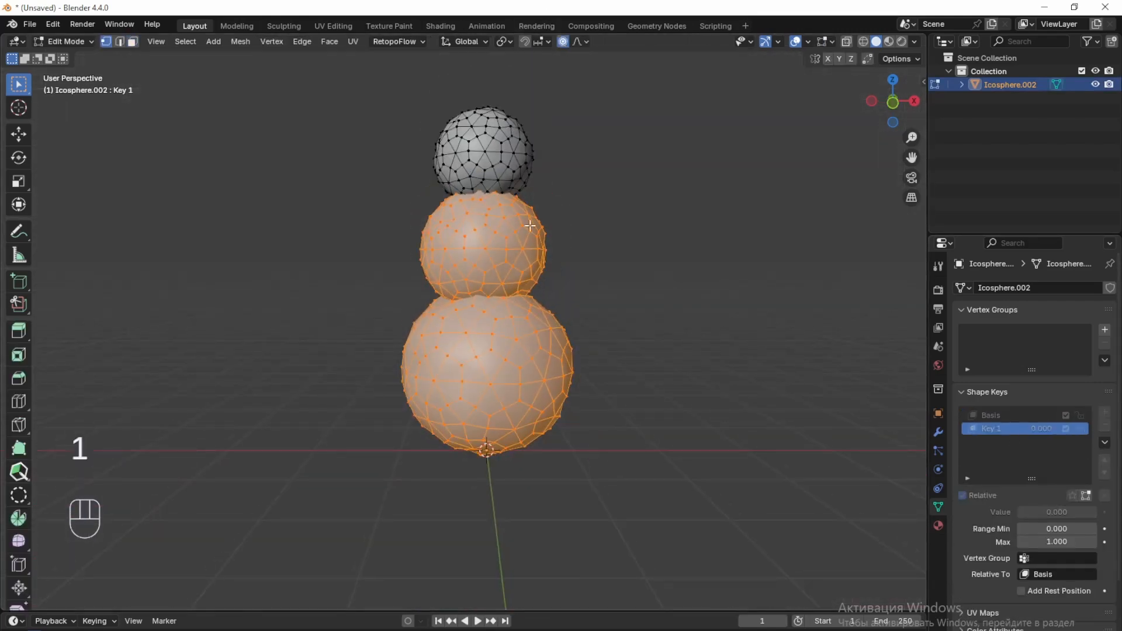
# - Move the bottom, middle and upper vertex bands of the lowest ball downward in the second shape key to flatten it
pyautogui.click(409, 444)
pyautogui.moveTo(409, 444); pyautogui.dragTo(586, 456)
pyautogui.press('g')
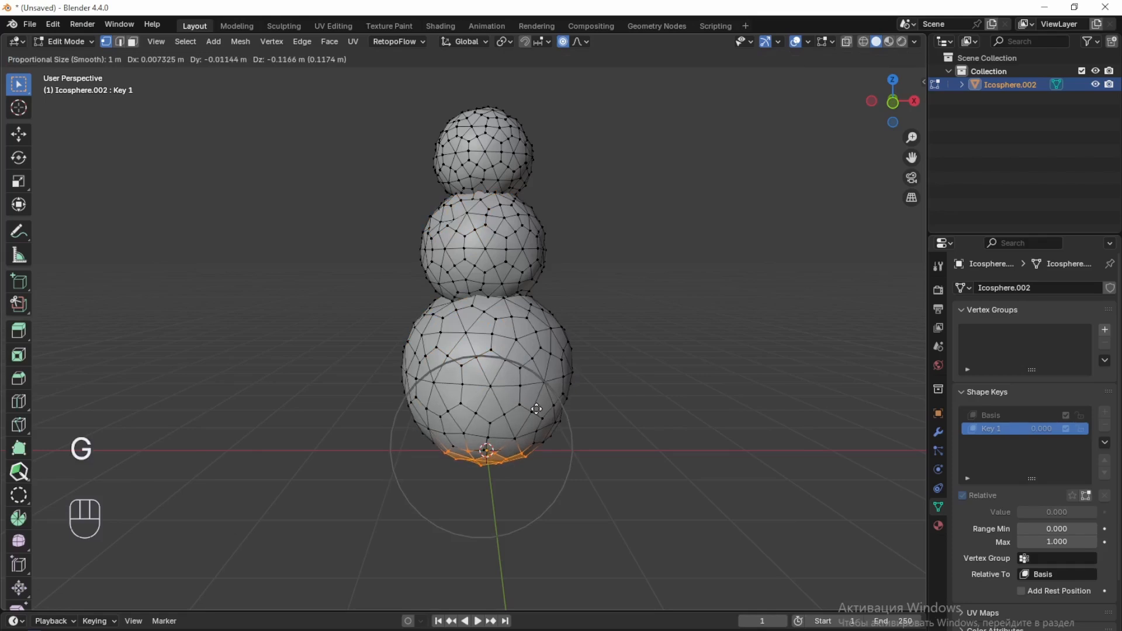
pyautogui.click(537, 409)
pyautogui.moveTo(325, 350); pyautogui.dragTo(582, 401)
pyautogui.press('g')
pyautogui.click(628, 394)
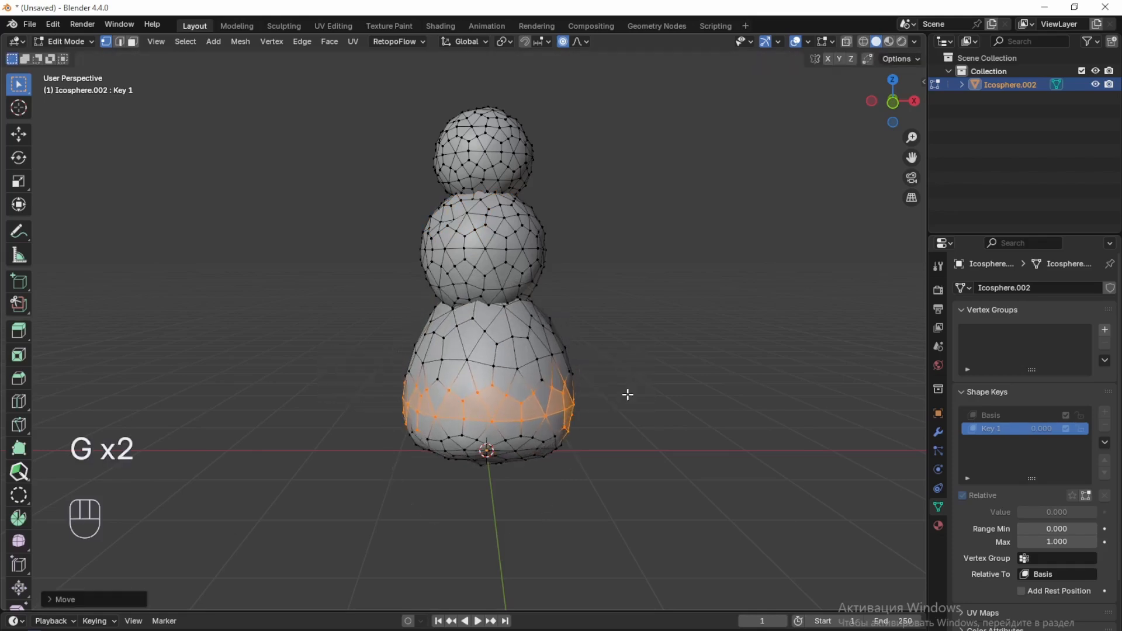
pyautogui.moveTo(337, 289); pyautogui.dragTo(626, 356)
pyautogui.press('g')
pyautogui.click(630, 390)
# - Move successive vertex bands of the middle ball, up to its joint with the head, downward so it sags
pyautogui.moveTo(381, 266); pyautogui.dragTo(607, 327)
pyautogui.press('g')
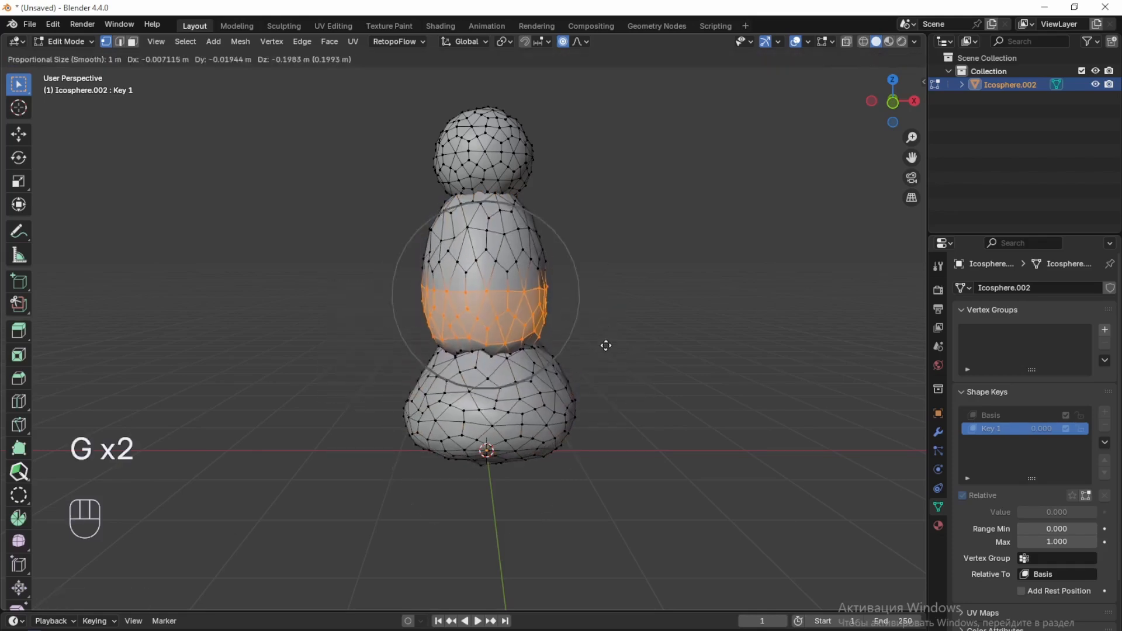
pyautogui.click(607, 346)
pyautogui.moveTo(351, 235); pyautogui.dragTo(570, 293)
pyautogui.press('g')
pyautogui.click(636, 343)
pyautogui.moveTo(358, 197); pyautogui.dragTo(529, 229)
pyautogui.press('g')
pyautogui.click(629, 325)
pyautogui.moveTo(403, 200); pyautogui.dragTo(564, 257)
pyautogui.press('g')
pyautogui.click(619, 289)
# - Move the head's vertices down and towards +X in several passes so it slumps sideways, and return to Object Mode
pyautogui.moveTo(404, 136); pyautogui.dragTo(582, 236)
pyautogui.press('g')
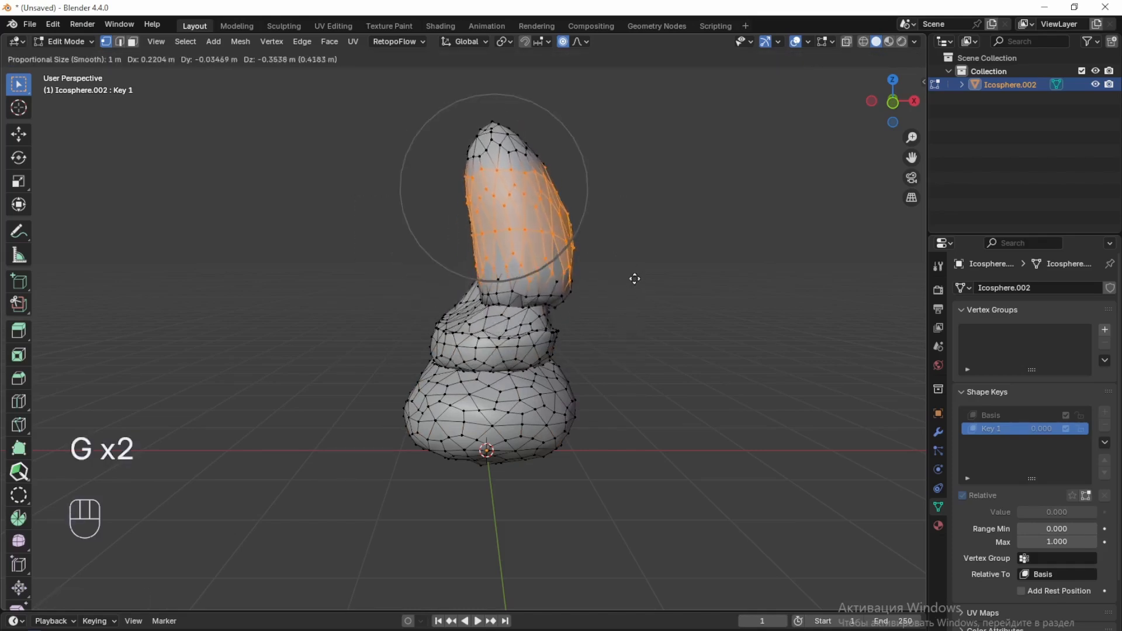
pyautogui.click(634, 279)
pyautogui.moveTo(426, 80); pyautogui.dragTo(585, 225)
pyautogui.press('g')
pyautogui.click(625, 255)
pyautogui.moveTo(473, 123); pyautogui.dragTo(602, 182)
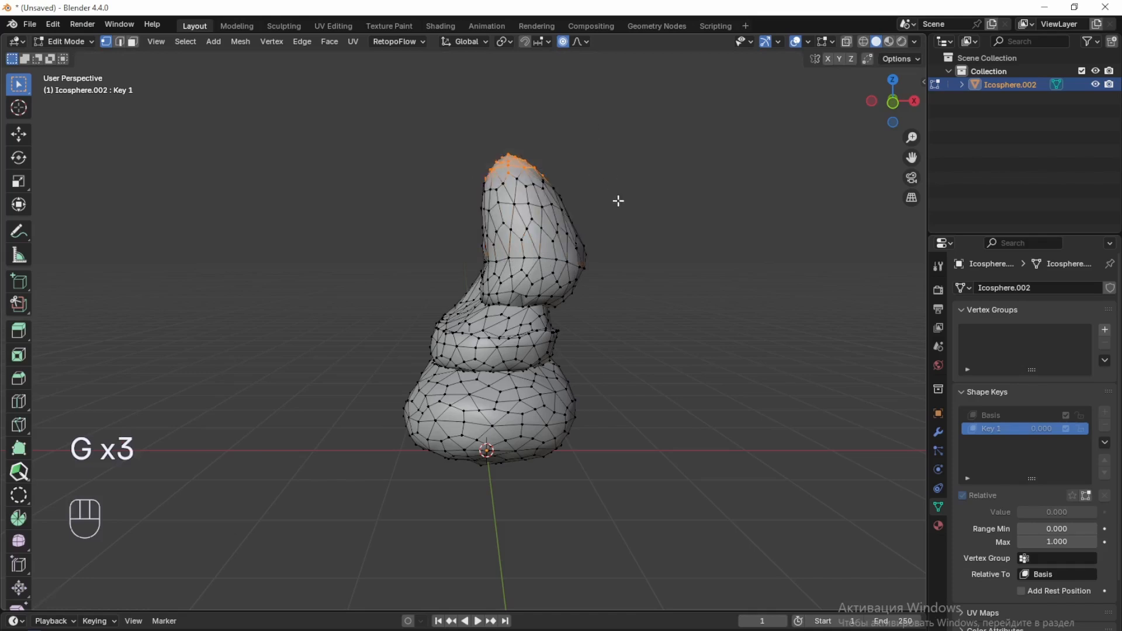
pyautogui.press('g')
pyautogui.click(657, 272)
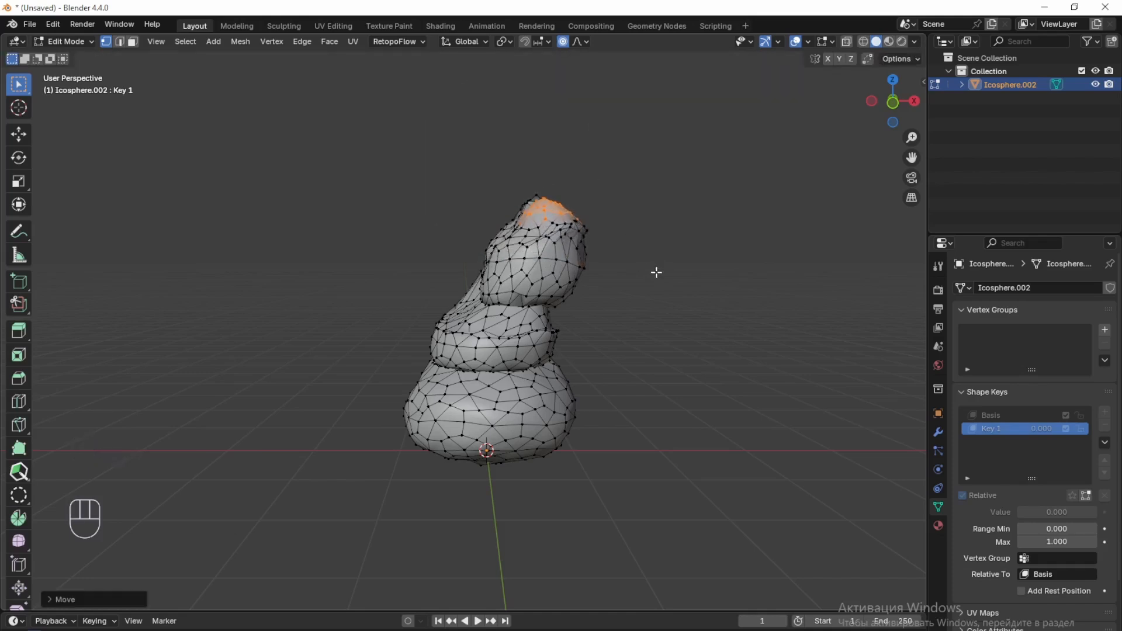
pyautogui.press('Tab')
# - Preview the melting by varying the second shape key's value, ending at 0
pyautogui.scroll(-3, 605, 450)
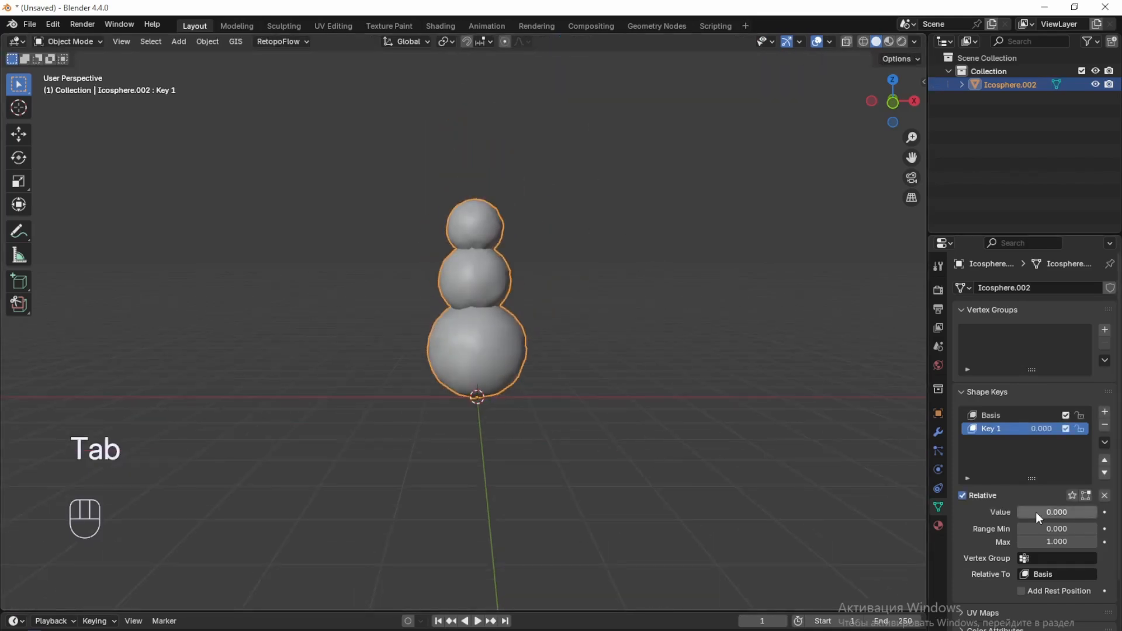
pyautogui.moveTo(1036, 512)
pyautogui.mouseDown()
pyautogui.moveTo(1093, 512)
pyautogui.moveTo(1020, 513)
pyautogui.mouseUp()
pyautogui.scroll(1, 532, 488)
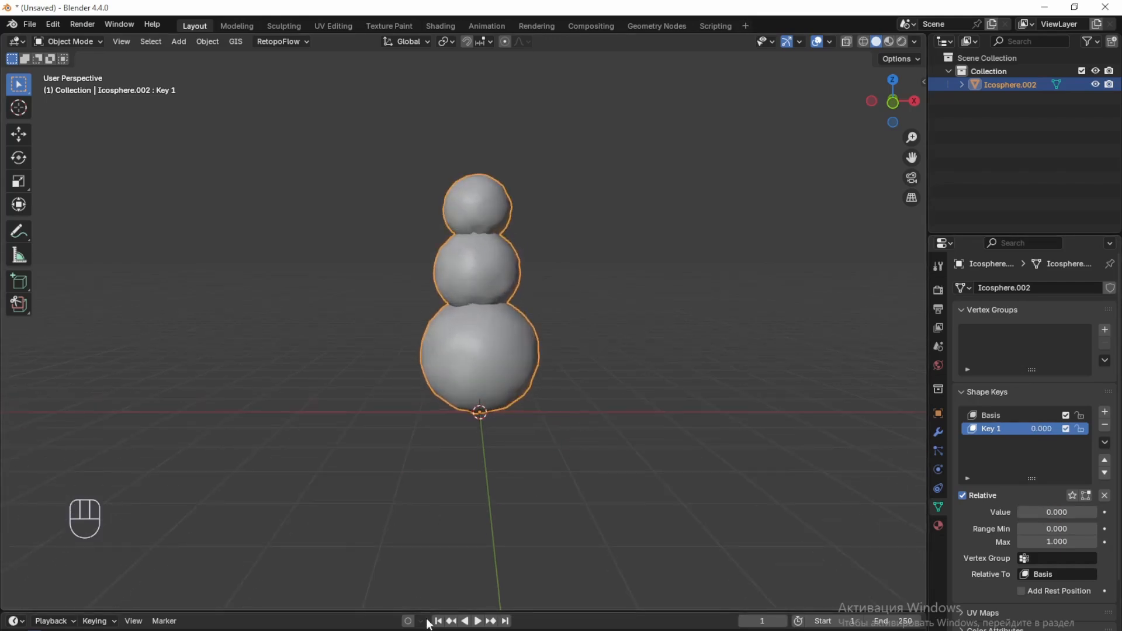
# - Enlarge the timeline and keyframe the second shape key's value at 0 on frame 1 and at 1 on frame 200
pyautogui.moveTo(428, 612); pyautogui.dragTo(442, 489)
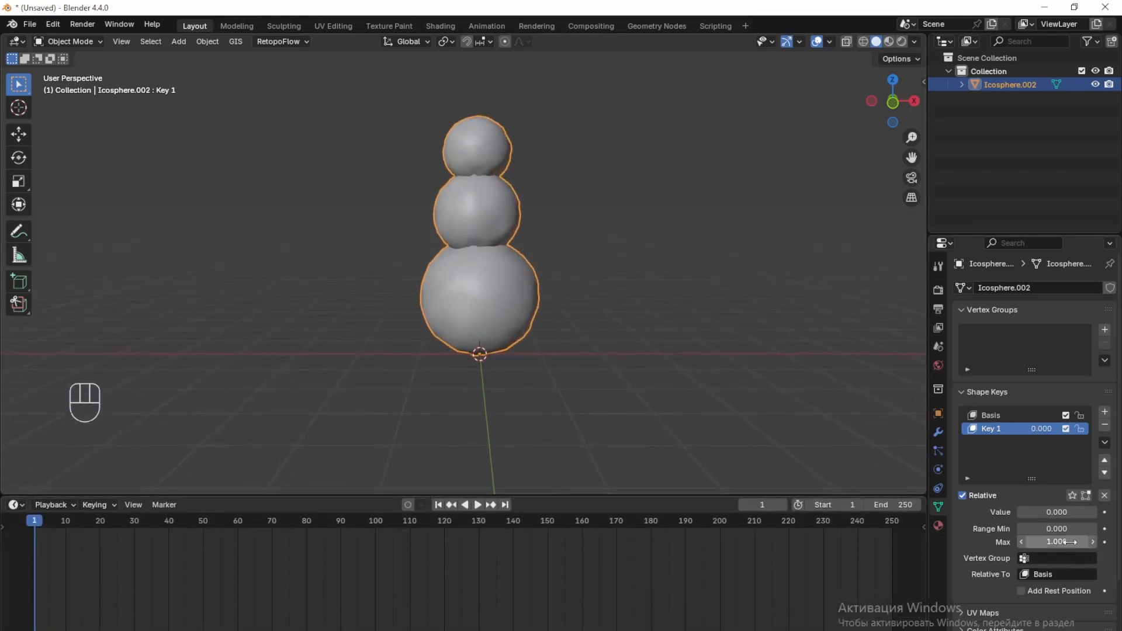
pyautogui.click(1105, 512)
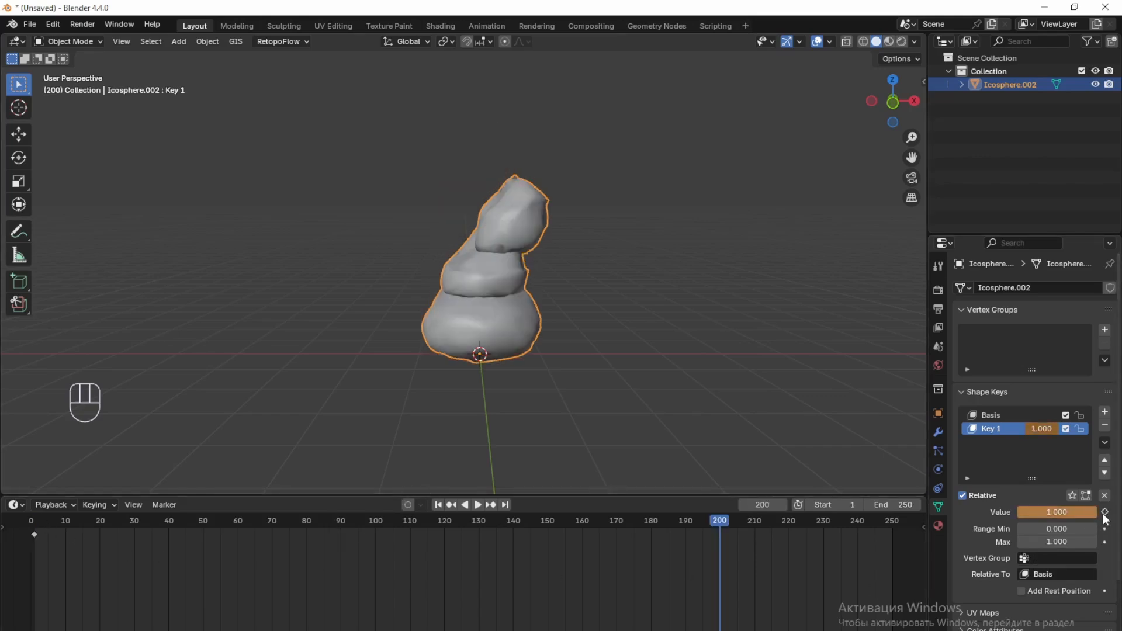
pyautogui.click(1105, 512)
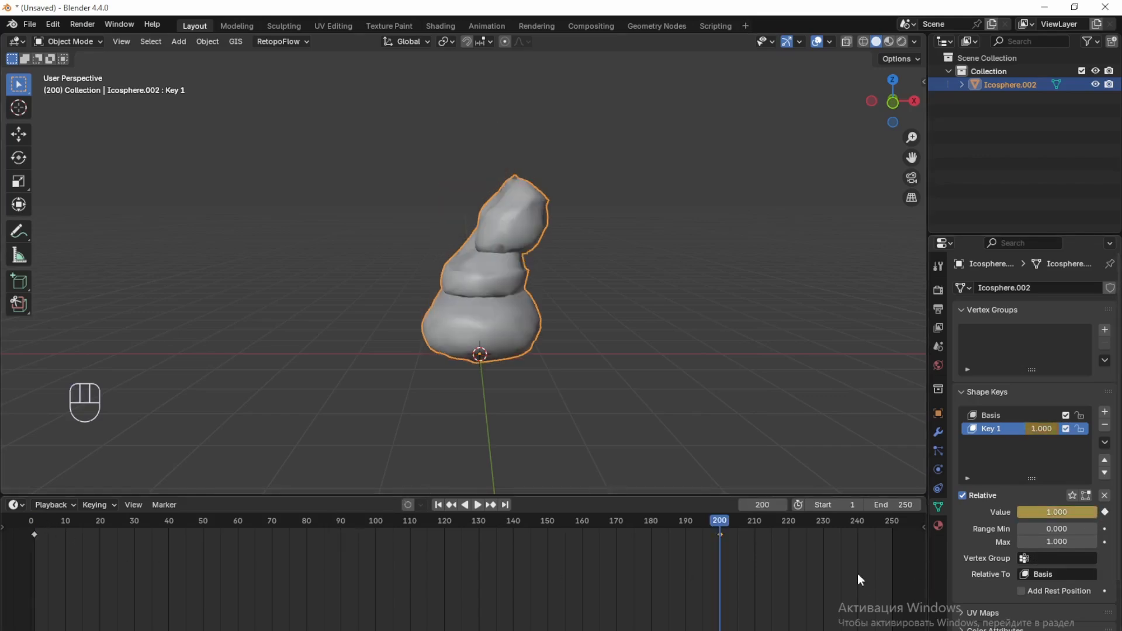
# - Play the melting animation, stop it, and return to frame 1
pyautogui.click(477, 505)
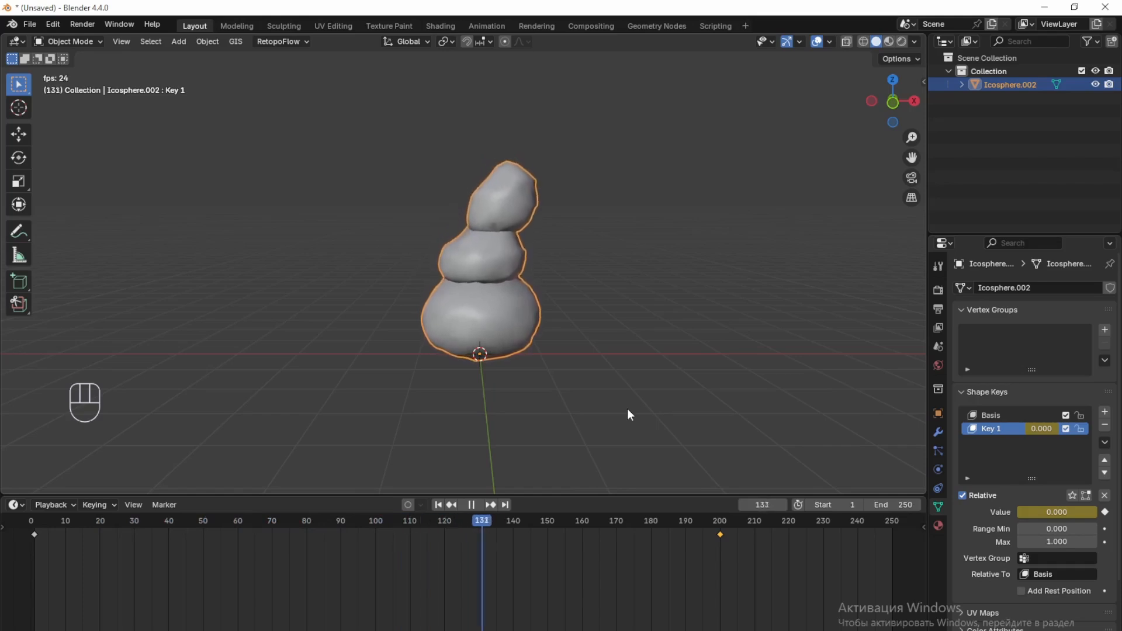
pyautogui.click(471, 505)
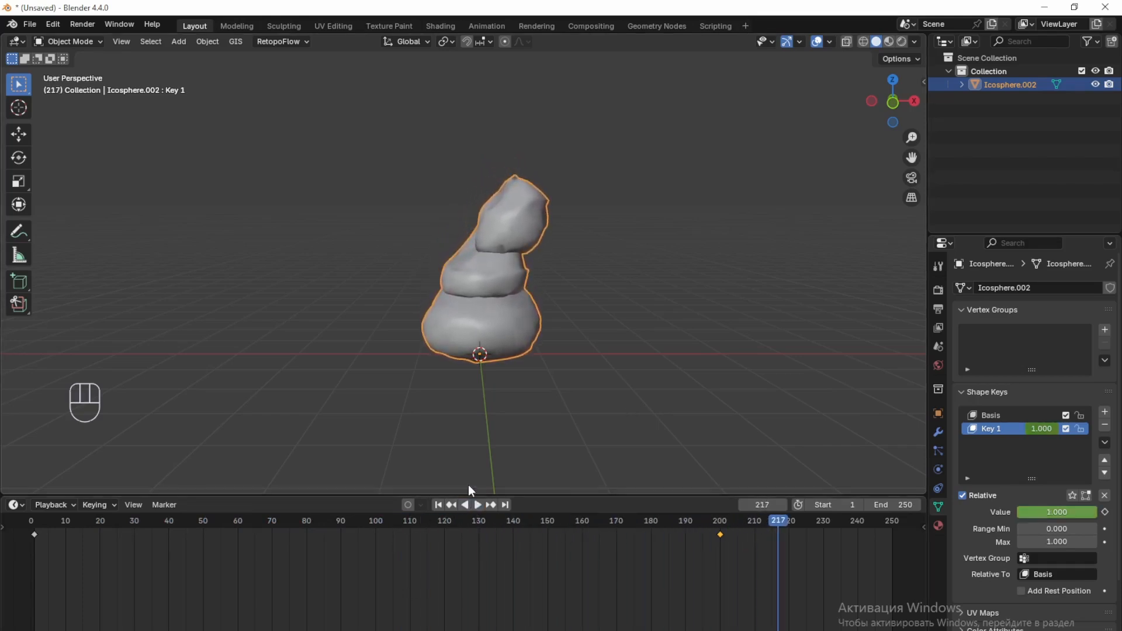
pyautogui.click(437, 504)
# - Add a plane under the snowman, round it with level 1 subdivision, scale it to about 0.37, and apply its transform
pyautogui.hotkey('shift', 'a')
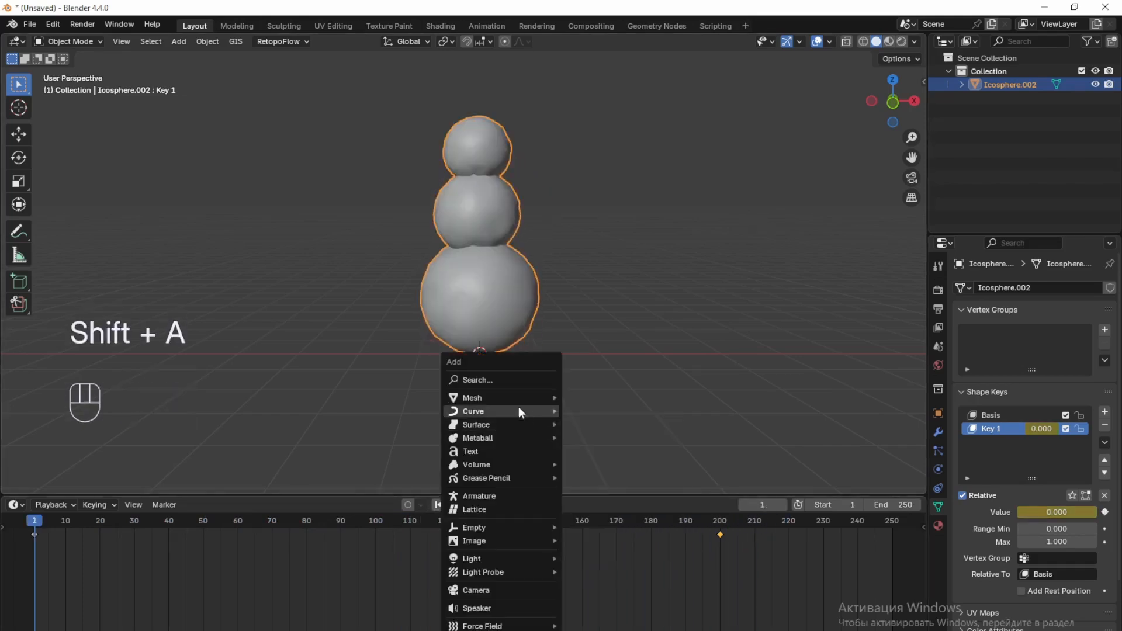
pyautogui.moveTo(478, 394)
pyautogui.click(613, 73)
pyautogui.moveTo(602, 358); pyautogui.dragTo(658, 439, button='middle')
pyautogui.hotkey('ctrl', '1')
pyautogui.press('s')
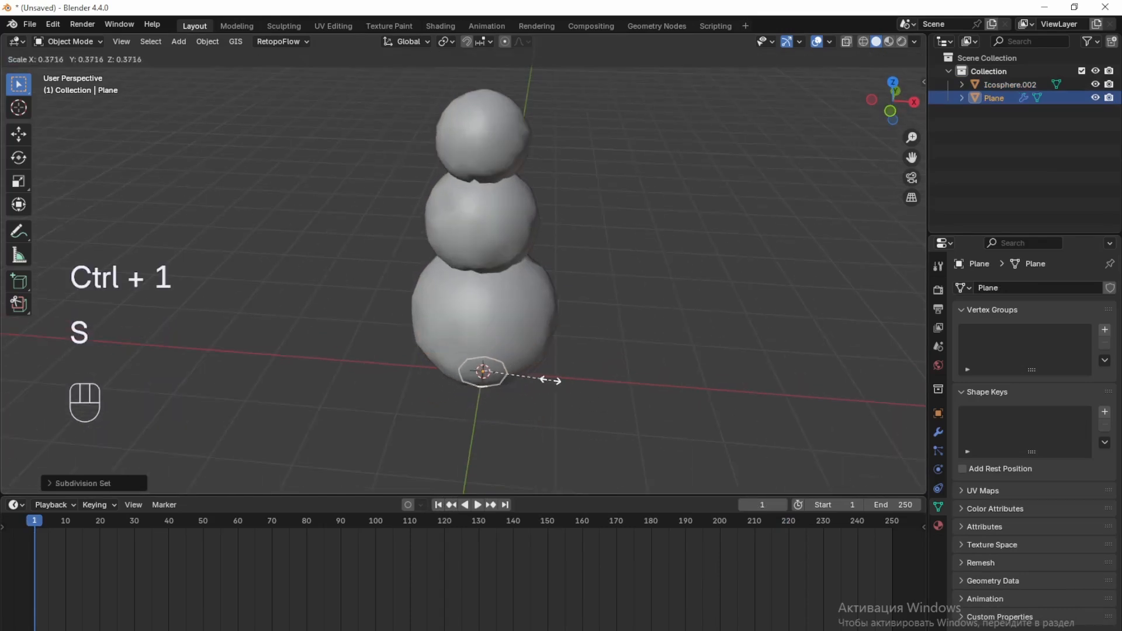
pyautogui.click(625, 377)
pyautogui.hotkey('ctrl', 'a')
pyautogui.click(625, 377)
# - Keyframe the small rounded plane's scale at 1.000 on frame 1
pyautogui.scroll(-2, 581, 409)
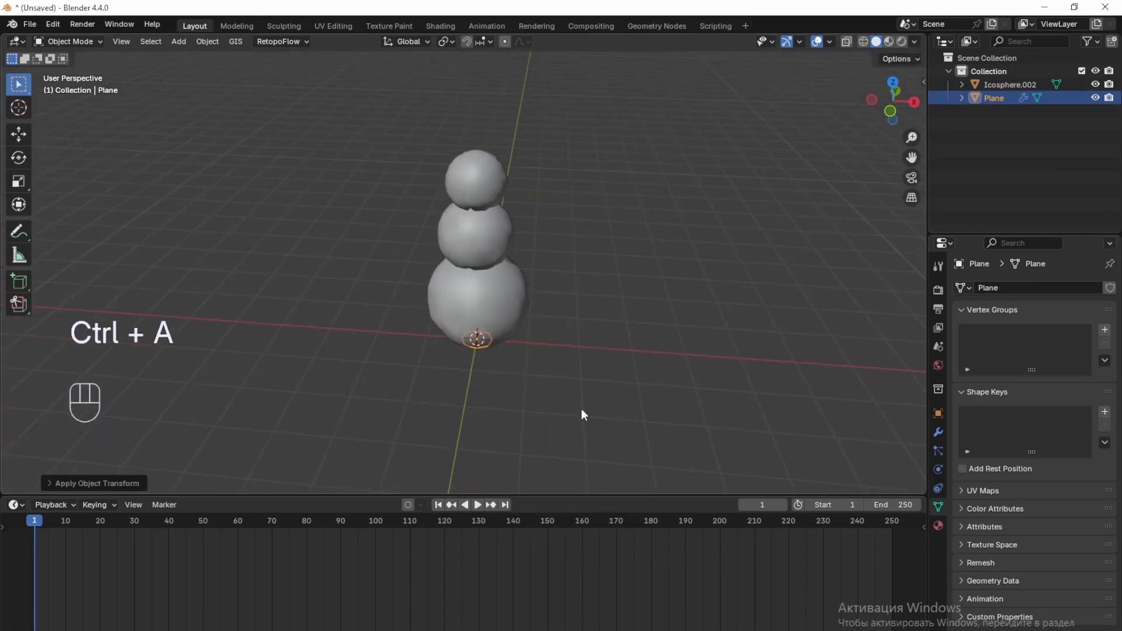
pyautogui.moveTo(581, 409); pyautogui.dragTo(594, 390, button='middle')
pyautogui.press('n')
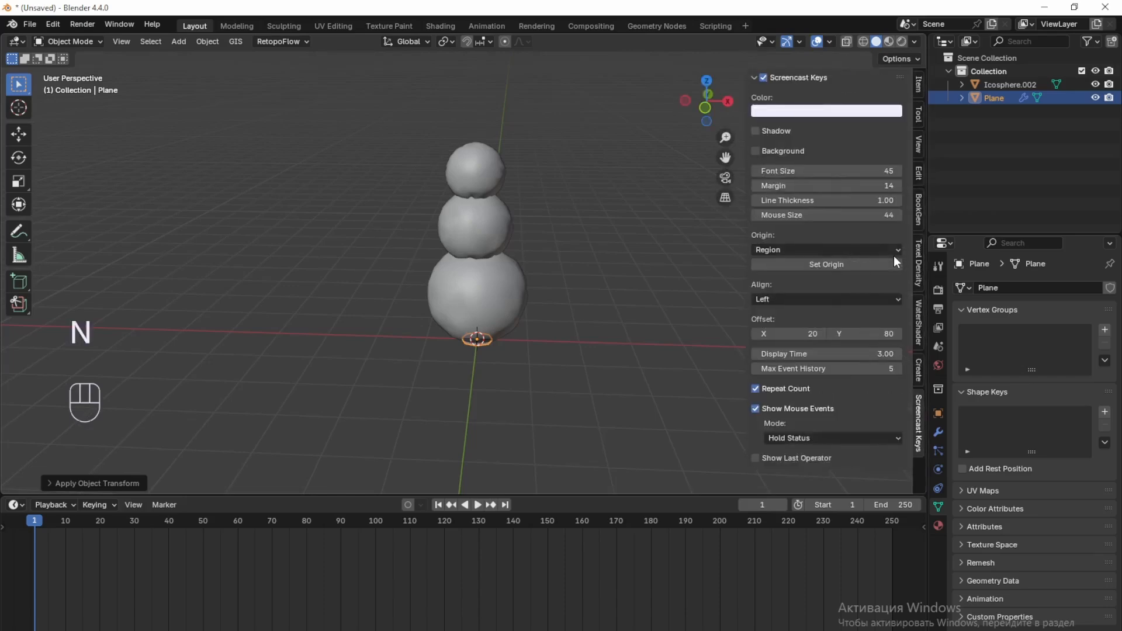
pyautogui.click(919, 84)
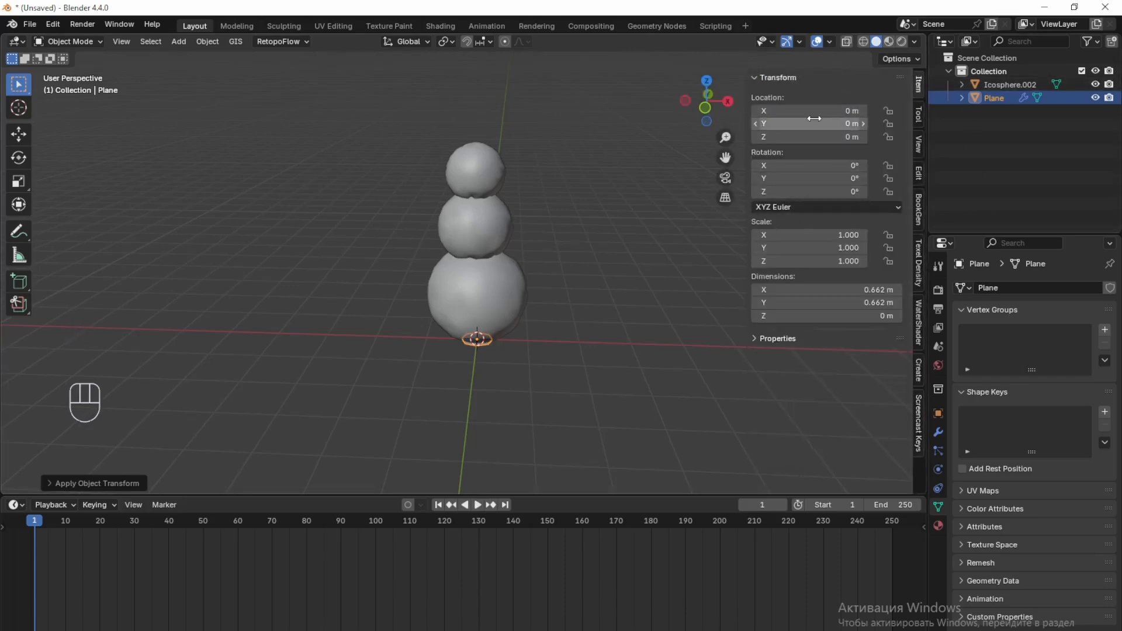
pyautogui.press('i')
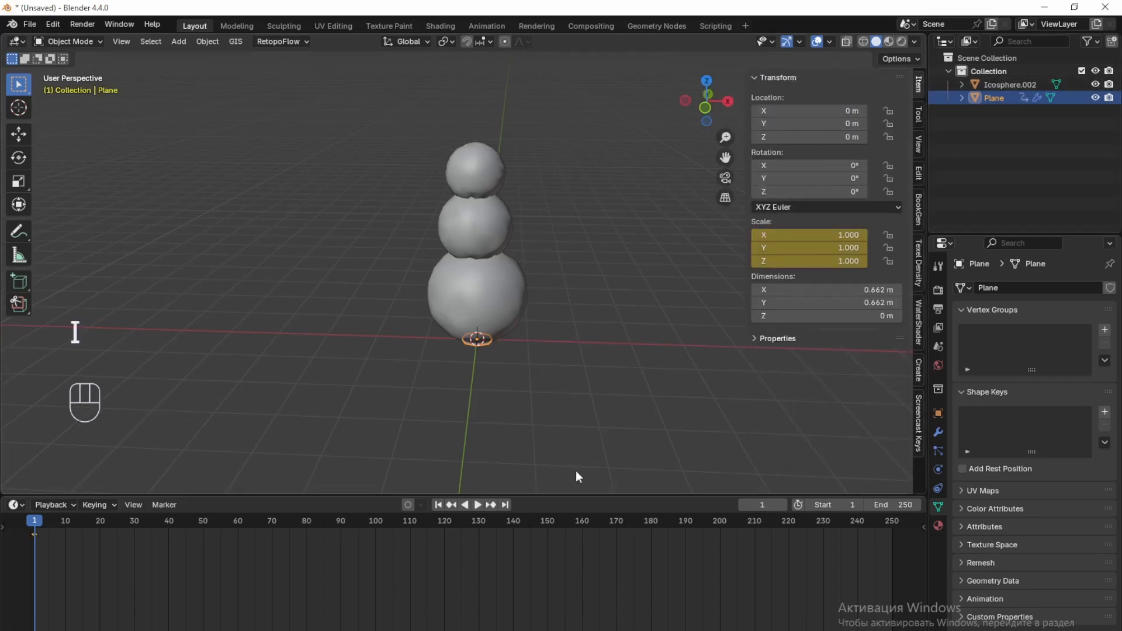
# - On frame 200, scale the rounded plane up to about 10.66 and keyframe its scale
pyautogui.click(760, 505)
pyautogui.write('200')
pyautogui.press('Return')
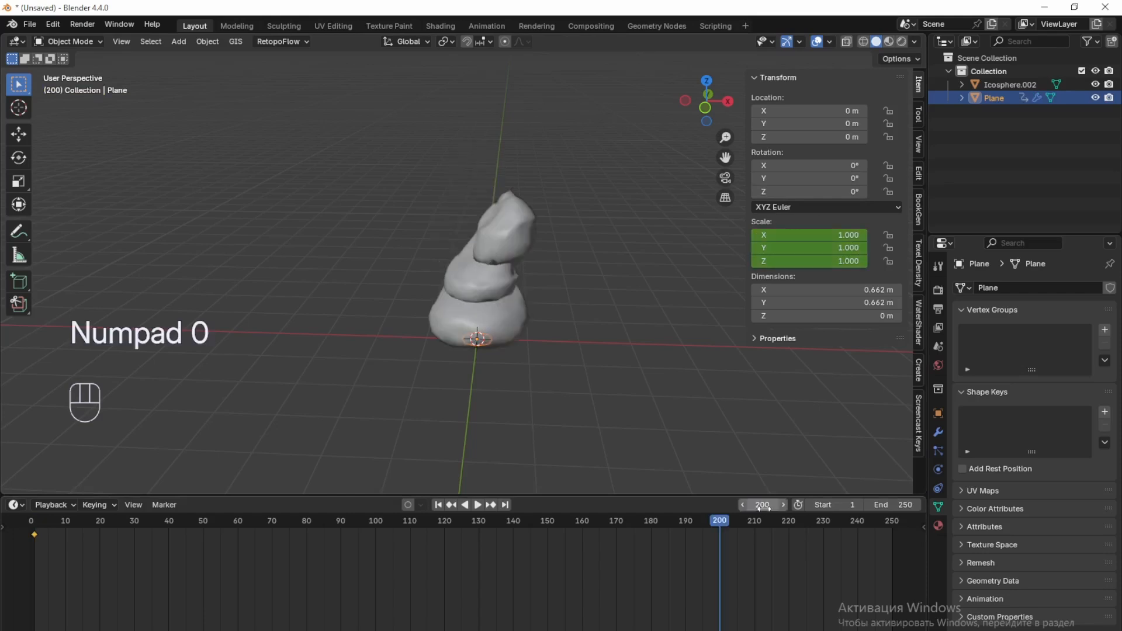
pyautogui.press('s')
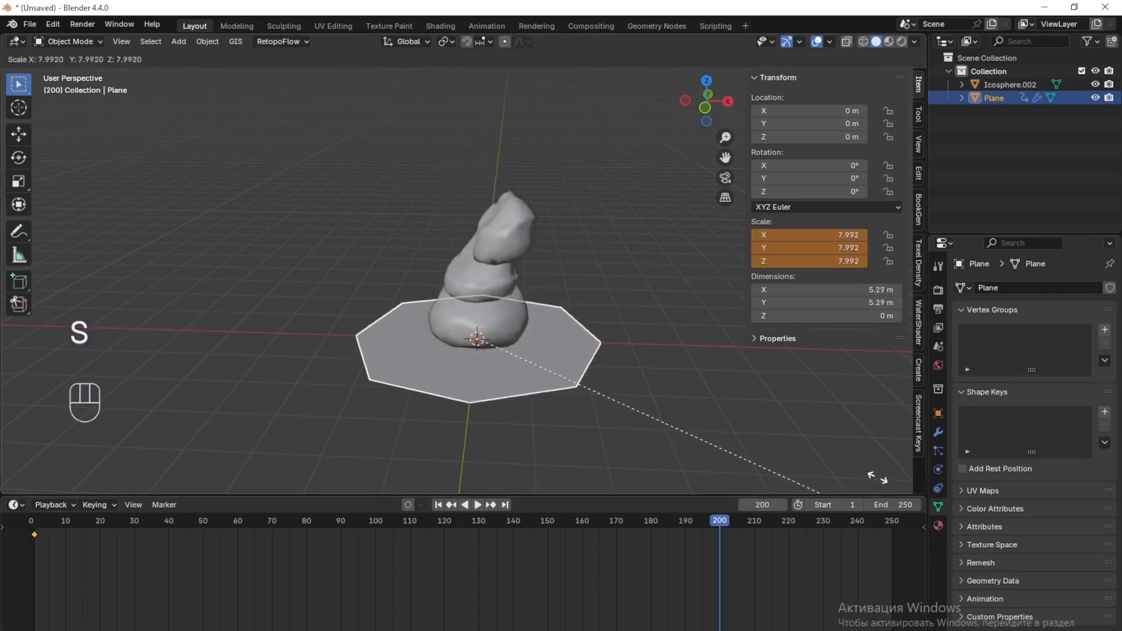
pyautogui.click(408, 180)
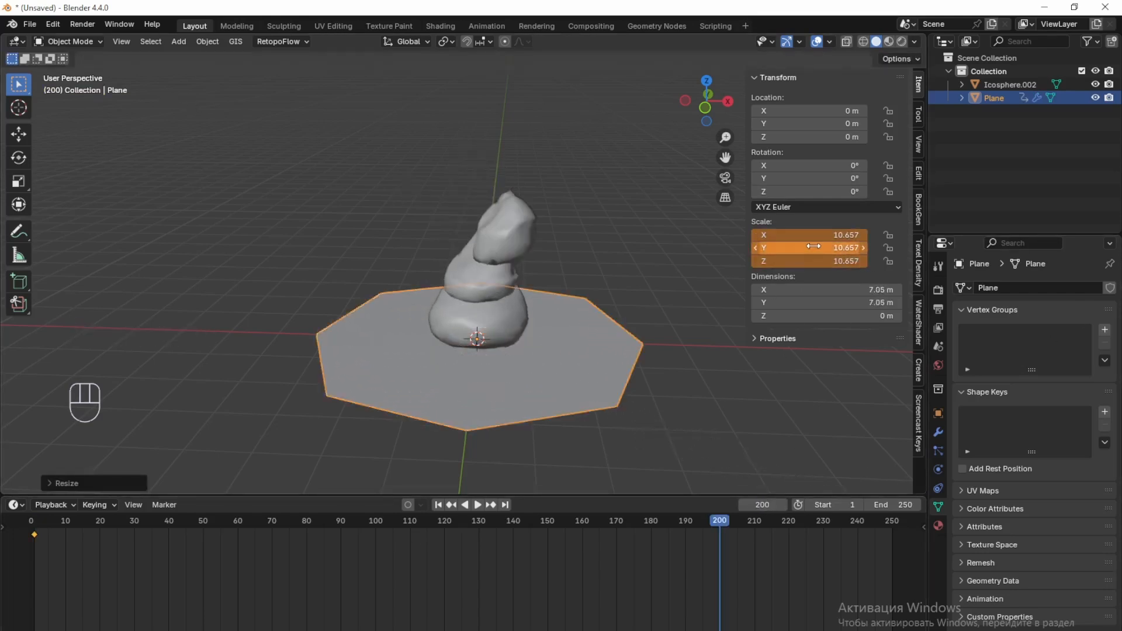
pyautogui.press('i')
# - Subdivide the puddle plane's mesh once and set its Subdivision modifier's viewport level to 2
pyautogui.press('Tab')
pyautogui.rightClick(459, 404)
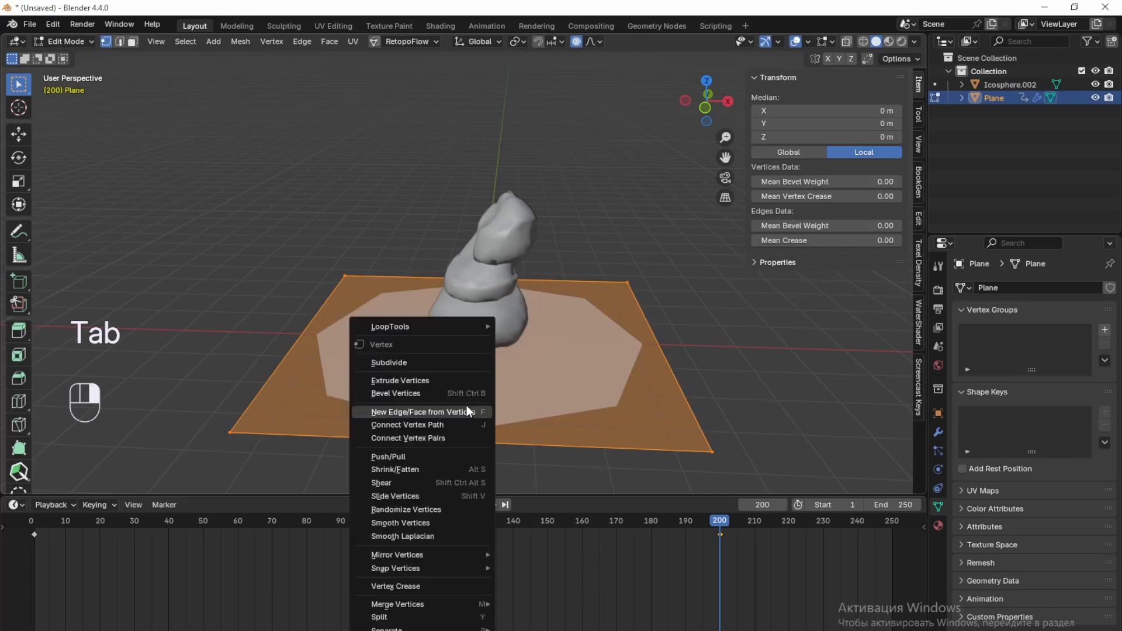
pyautogui.click(408, 363)
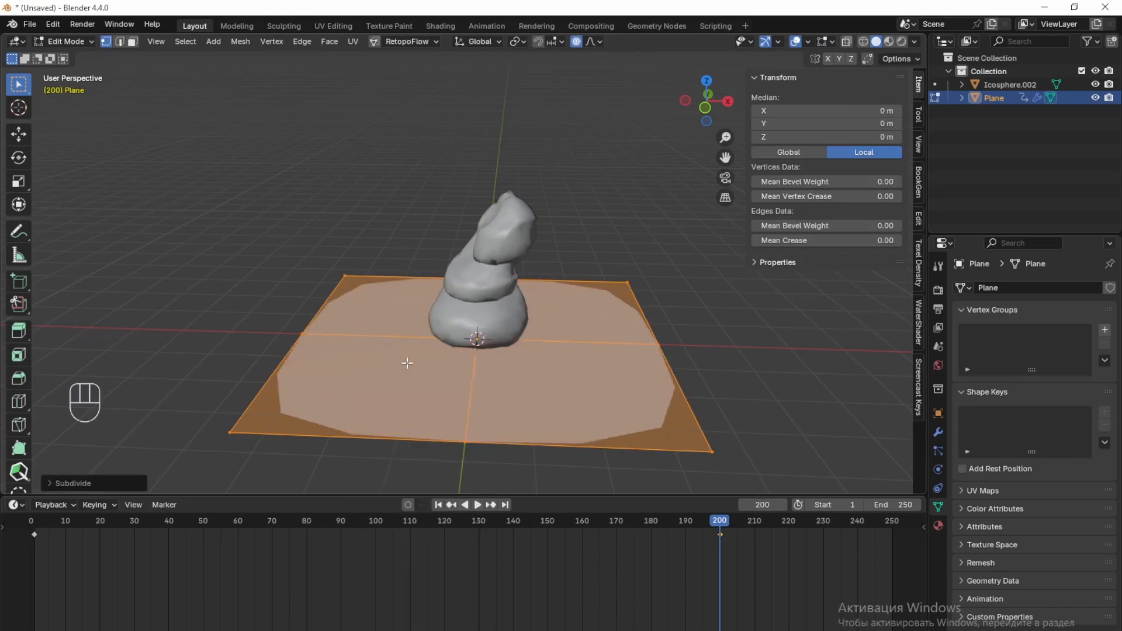
pyautogui.press('Tab')
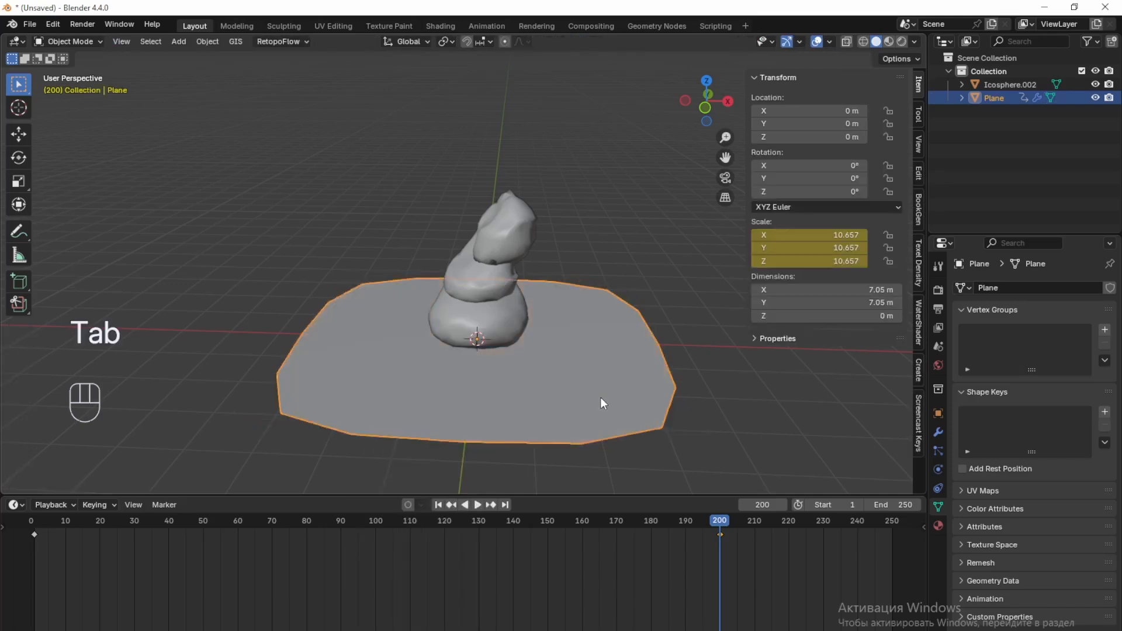
pyautogui.click(939, 432)
pyautogui.click(1092, 346)
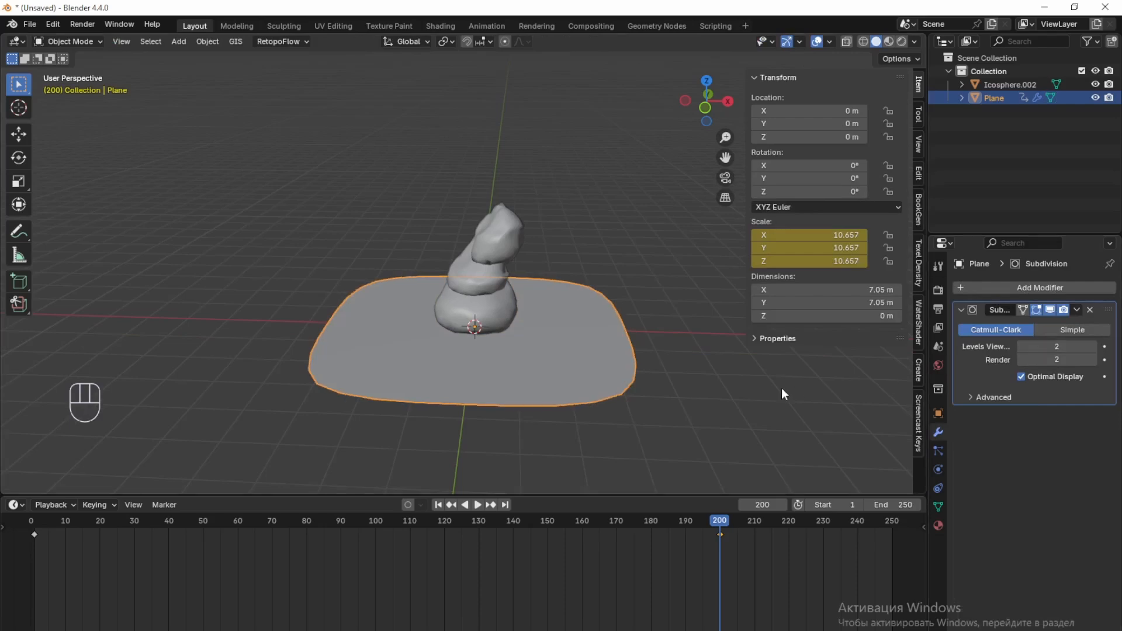
# - Play the animation of the melting snowman and spreading plane from frame 1, stop it, and return to frame 1
pyautogui.click(781, 388)
pyautogui.press('Tab')
pyautogui.press('Tab')
pyautogui.click(439, 506)
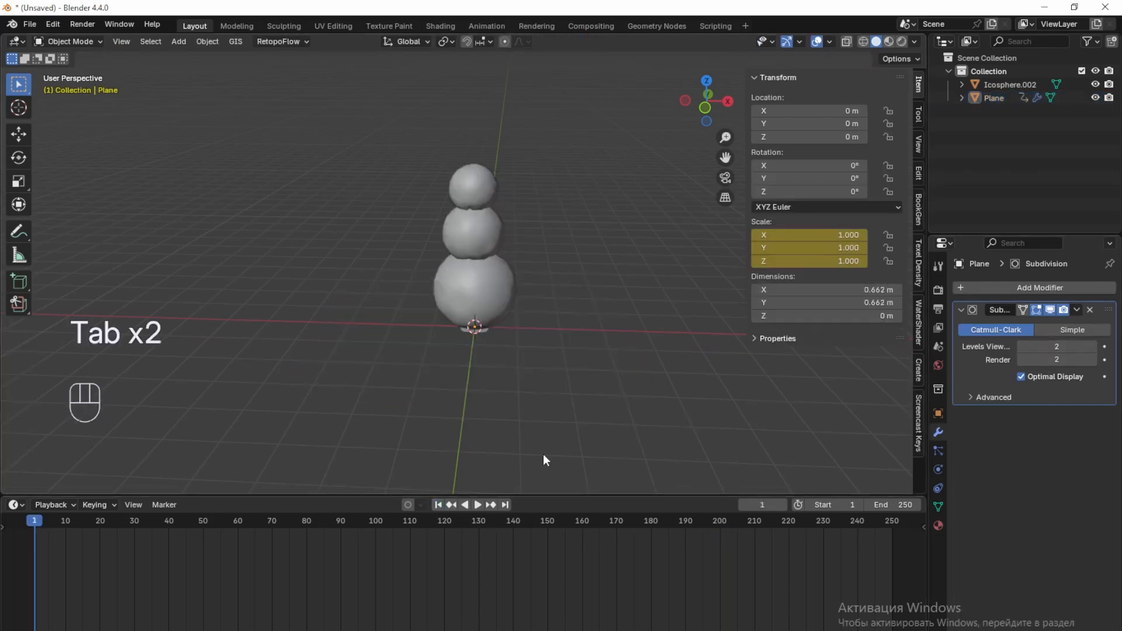
pyautogui.click(477, 504)
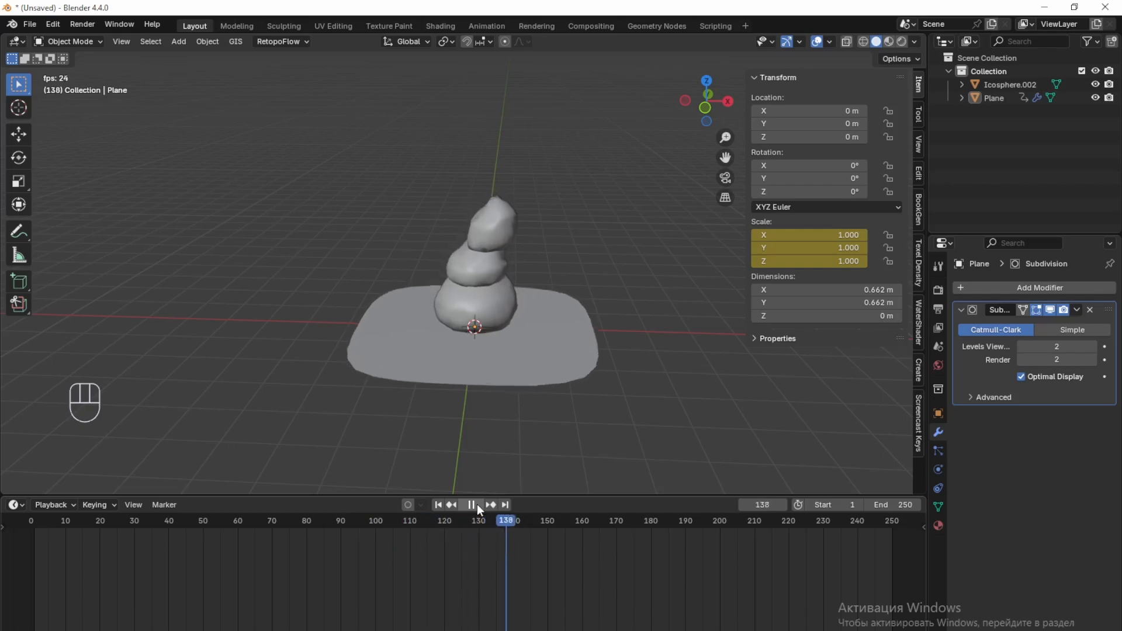
pyautogui.click(472, 505)
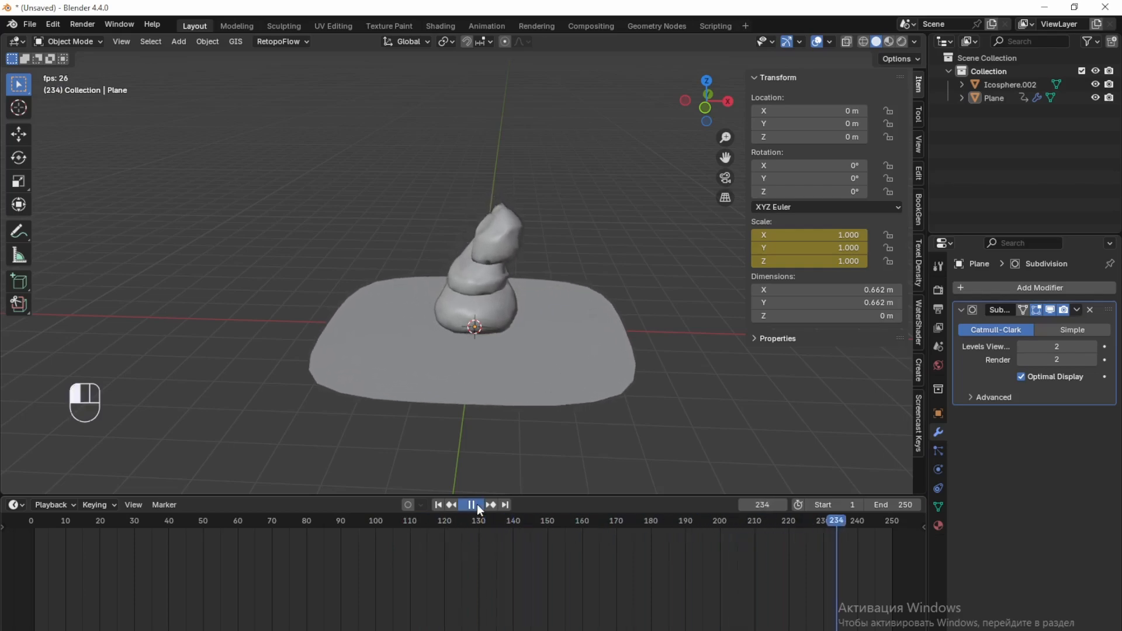
pyautogui.click(438, 504)
pyautogui.press('n')
pyautogui.scroll(3, 556, 379)
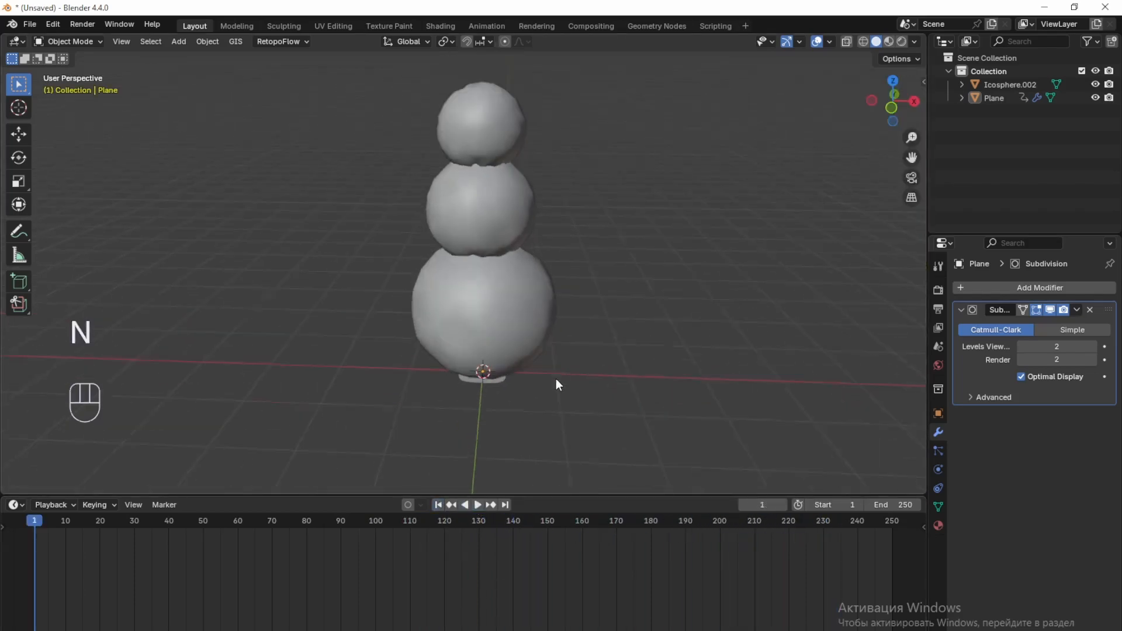
# - Give the snowman a new material with base color hex eaf3ff
pyautogui.click(496, 282)
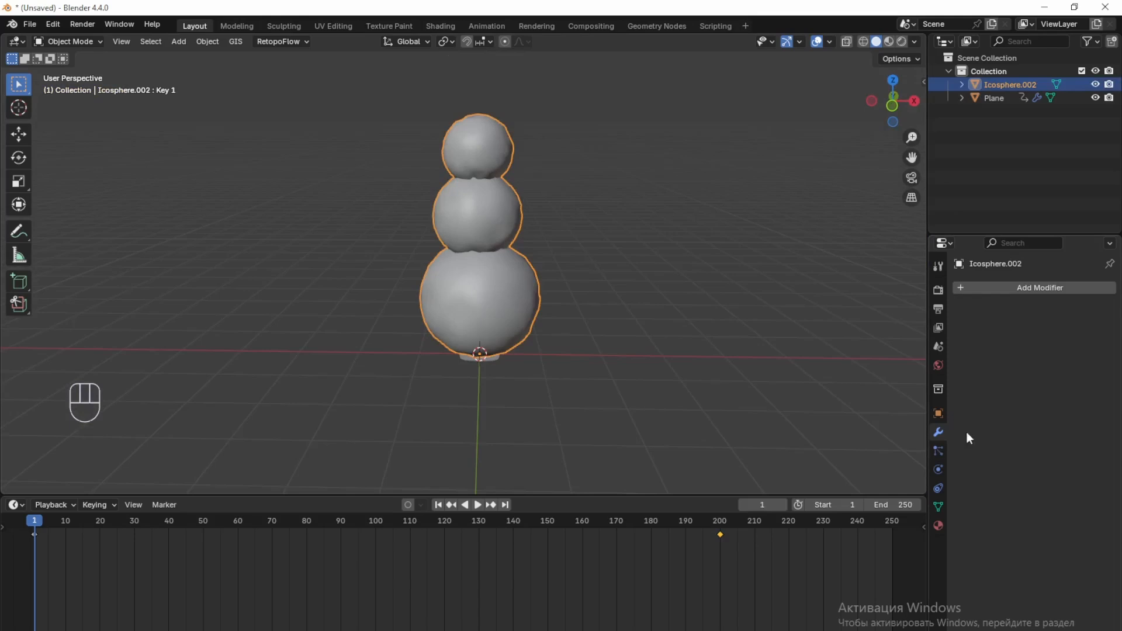
pyautogui.click(939, 526)
pyautogui.click(1032, 344)
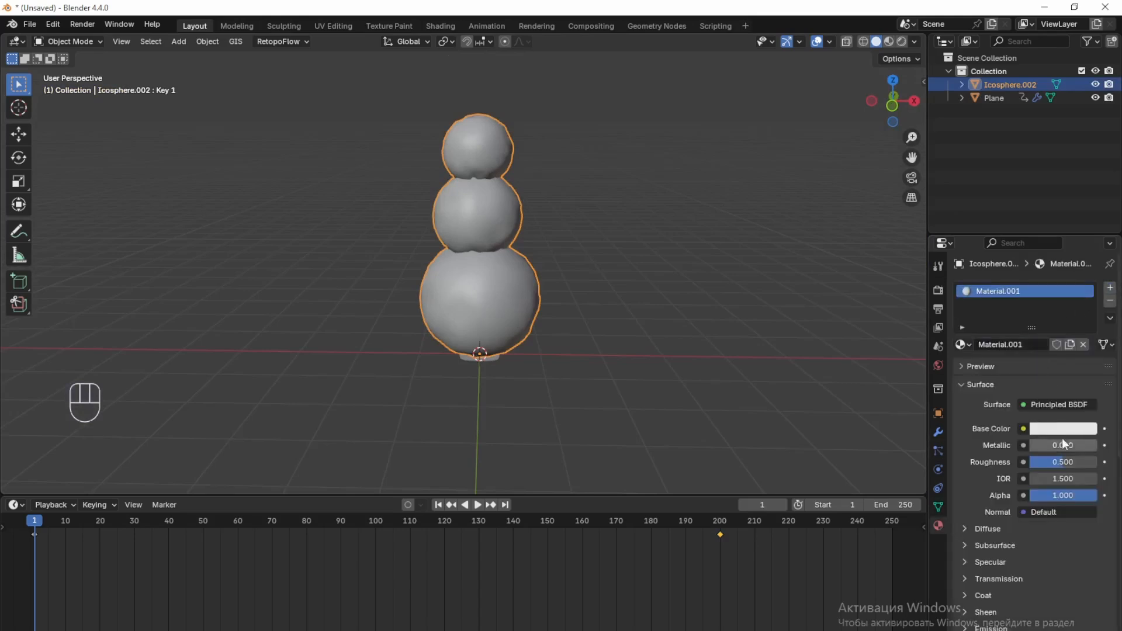
pyautogui.click(1062, 432)
pyautogui.click(1045, 409)
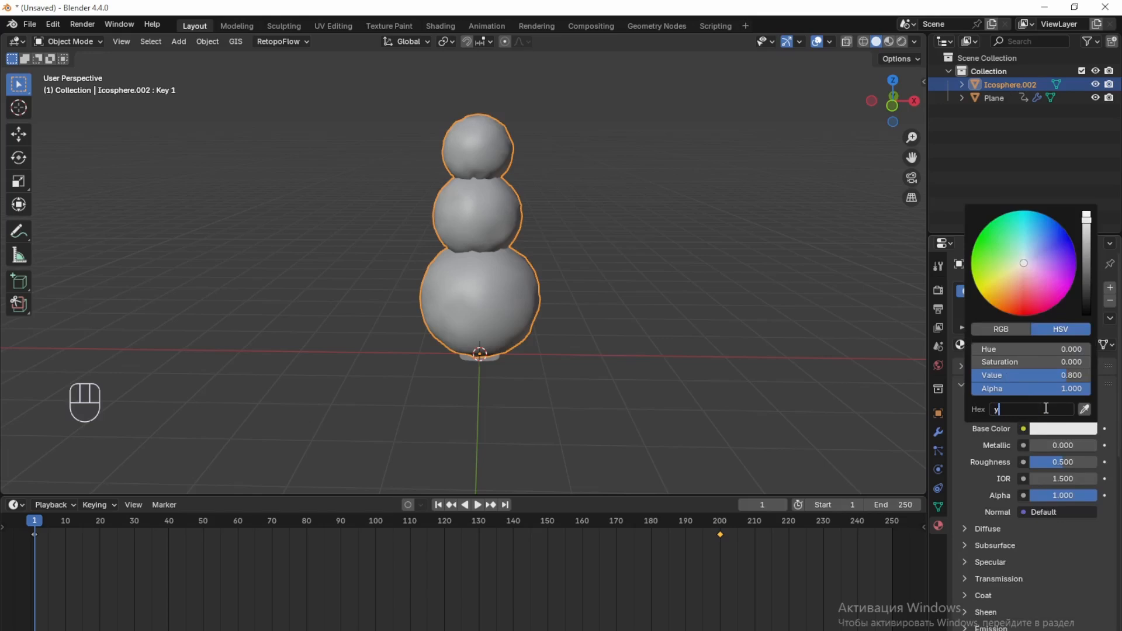
pyautogui.write('уф')
pyautogui.press('BackSpace')
pyautogui.press('BackSpace')
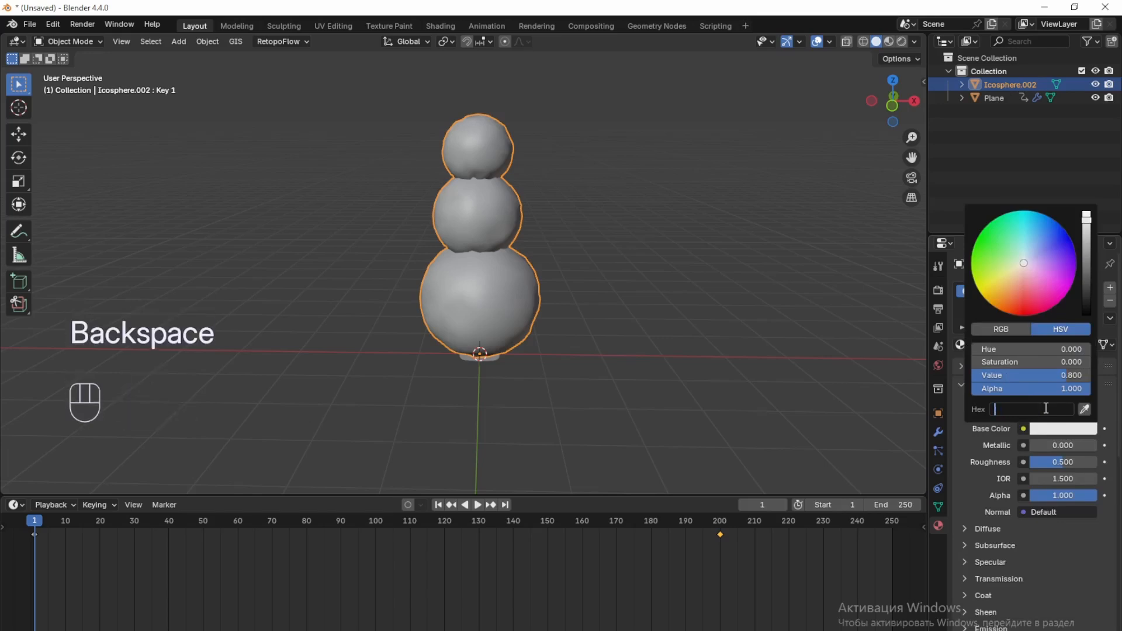
pyautogui.write('eaf3ff')
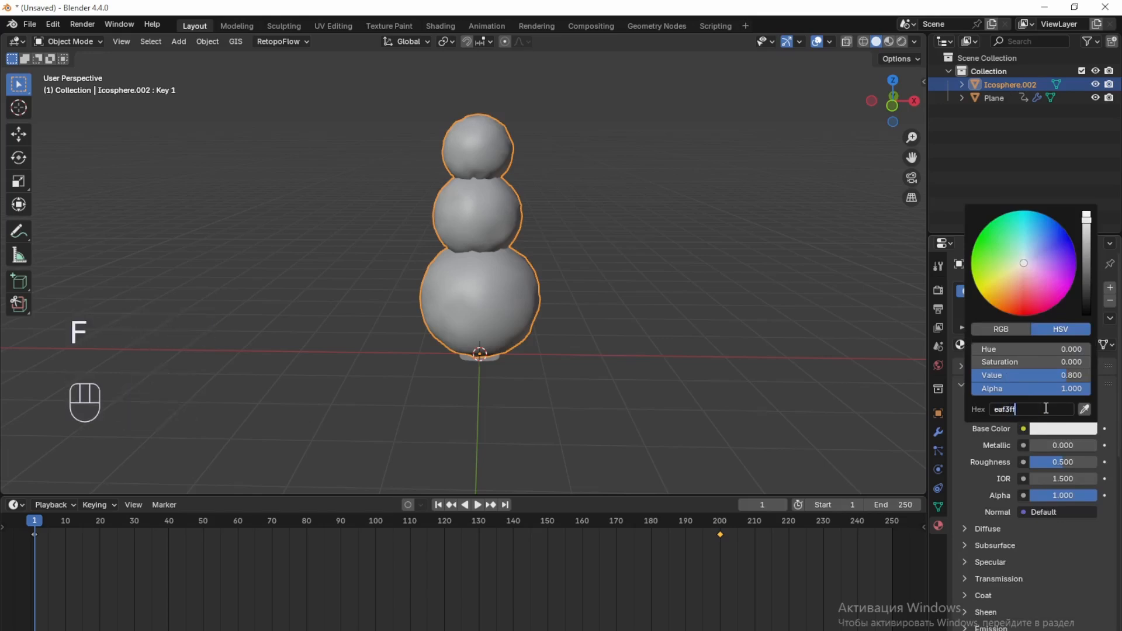
pyautogui.press('Return')
# - Switch the viewport to rendered shading and light it with the preview environment instead of the scene world
pyautogui.click(914, 41)
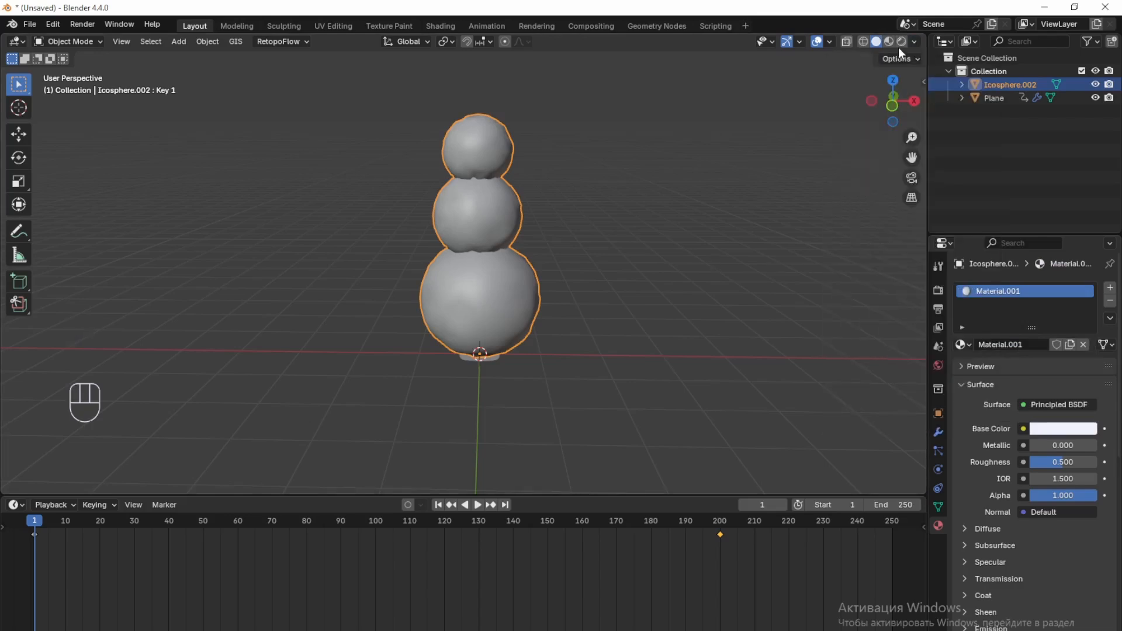
pyautogui.click(902, 41)
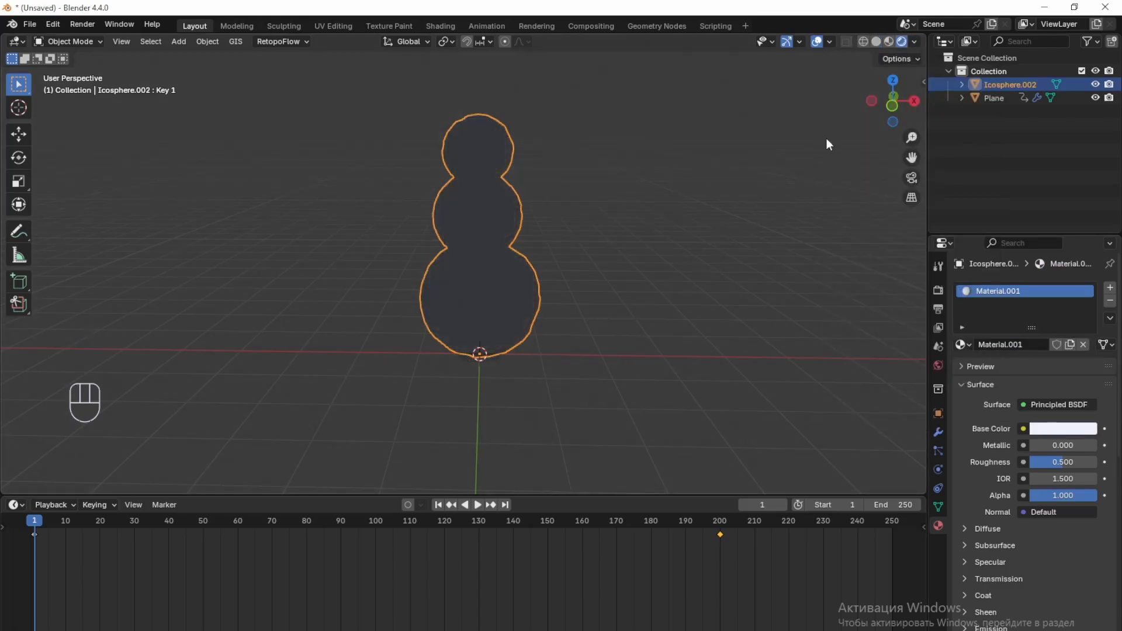
pyautogui.click(914, 41)
pyautogui.click(838, 121)
pyautogui.scroll(1, 543, 357)
pyautogui.scroll(-1, 543, 357)
pyautogui.moveTo(543, 357)
pyautogui.mouseDown(button='middle')
pyautogui.moveTo(531, 373)
pyautogui.moveTo(492, 358)
pyautogui.mouseUp(button='middle')
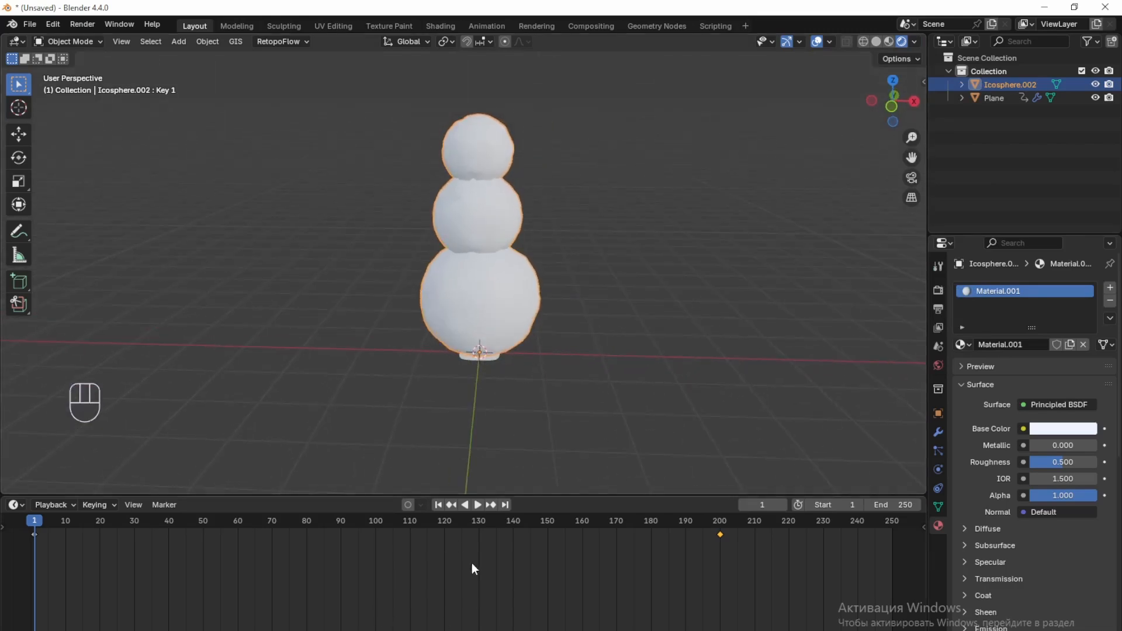
# - Add a second plane under the snowman as the ground and scale it by 20
pyautogui.hotkey('shift', 'a')
pyautogui.moveTo(439, 395)
pyautogui.click(542, 76)
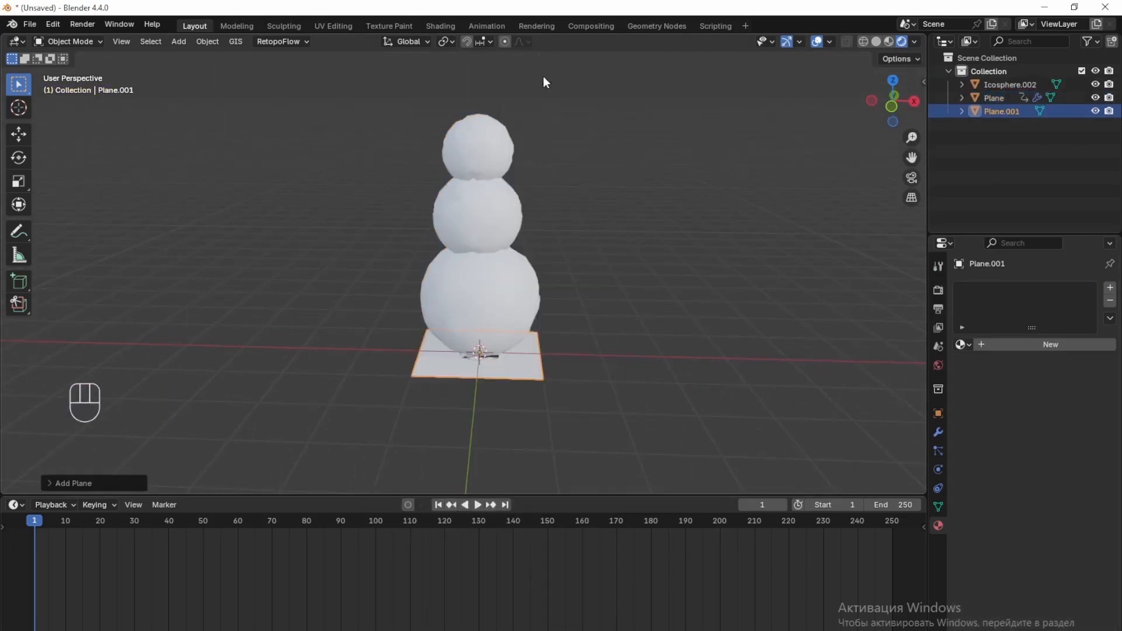
pyautogui.press('s')
pyautogui.press('KP_2')
pyautogui.press('KP_0')
pyautogui.press('KP_Enter')
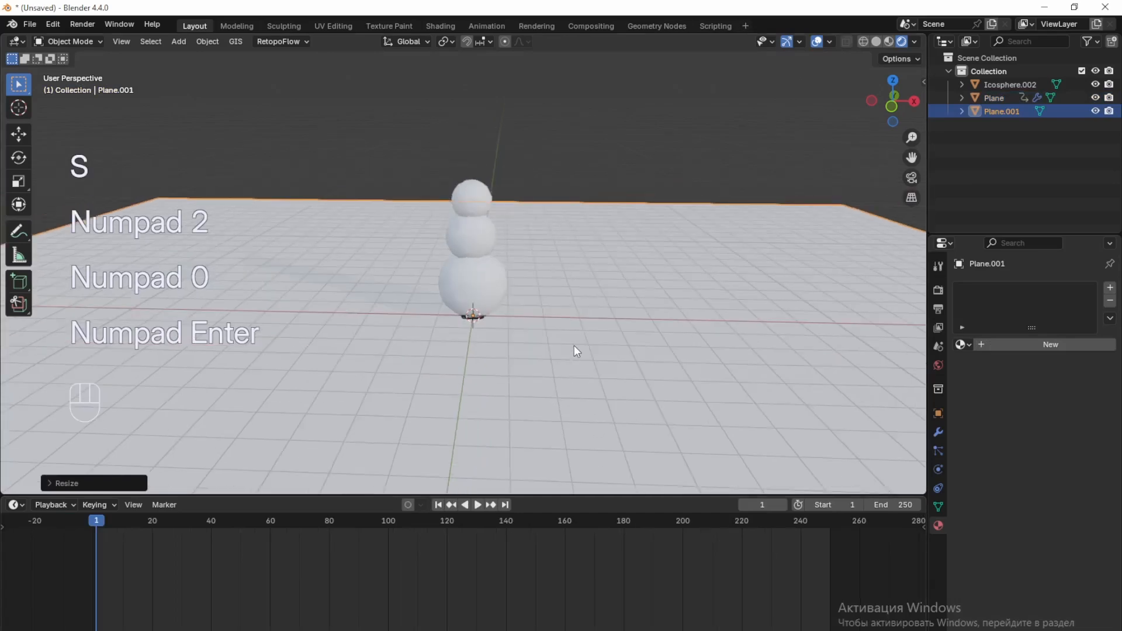
pyautogui.scroll(-6, 574, 351)
pyautogui.click(1051, 344)
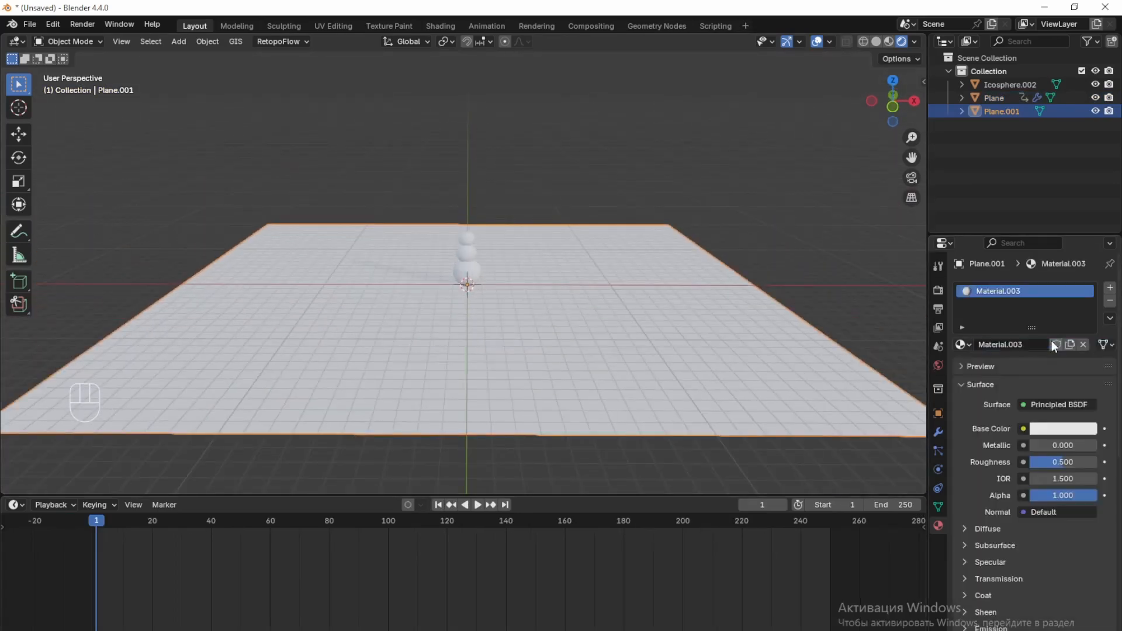
pyautogui.click(1110, 301)
# - Add a Displace modifier to the ground plane with a new texture of type Clouds
pyautogui.click(939, 433)
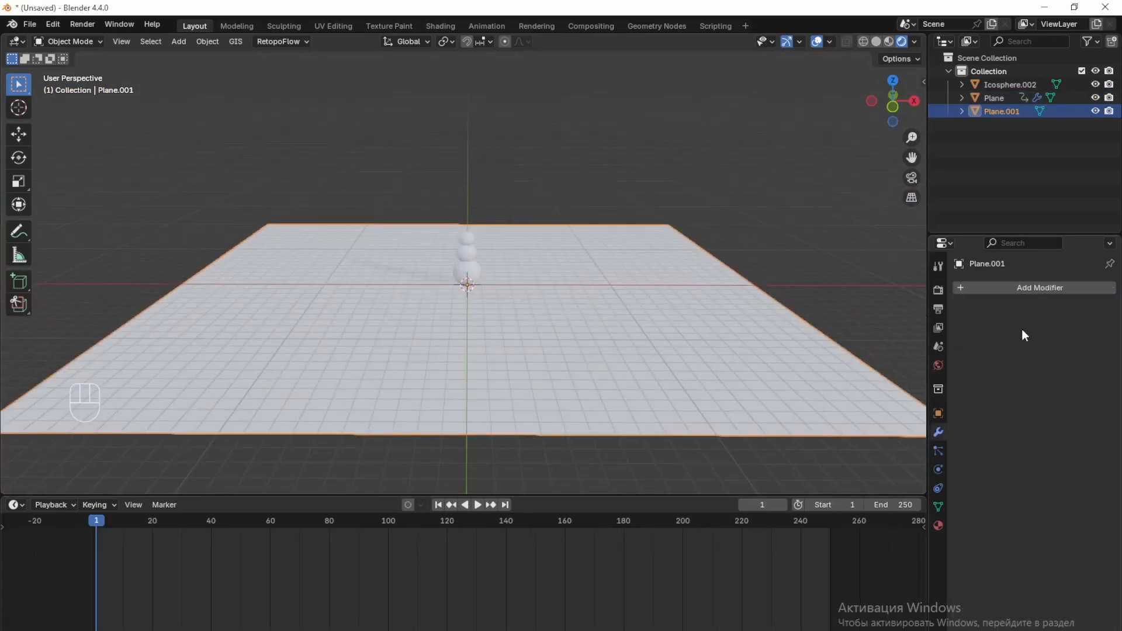
pyautogui.click(1050, 288)
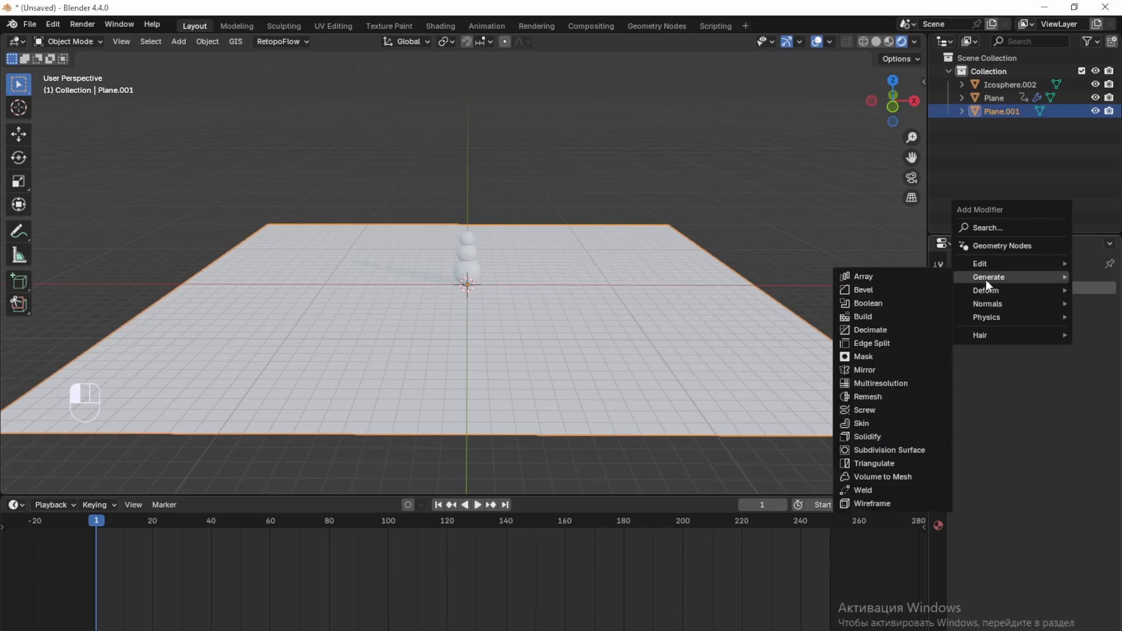
pyautogui.moveTo(983, 290)
pyautogui.click(880, 325)
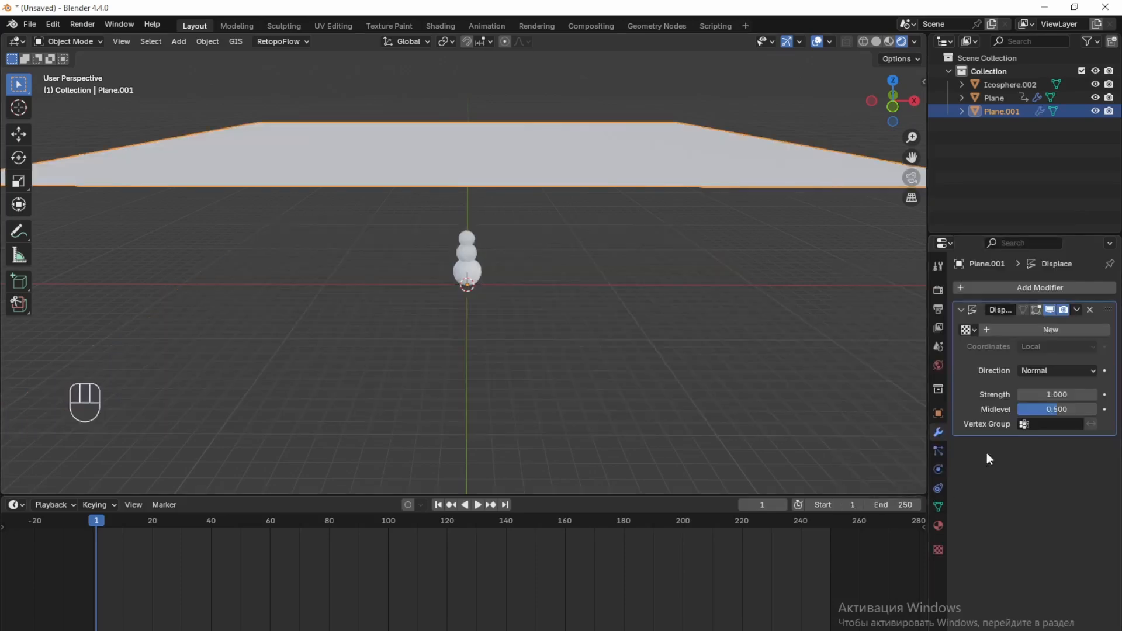
pyautogui.click(1050, 331)
pyautogui.click(976, 331)
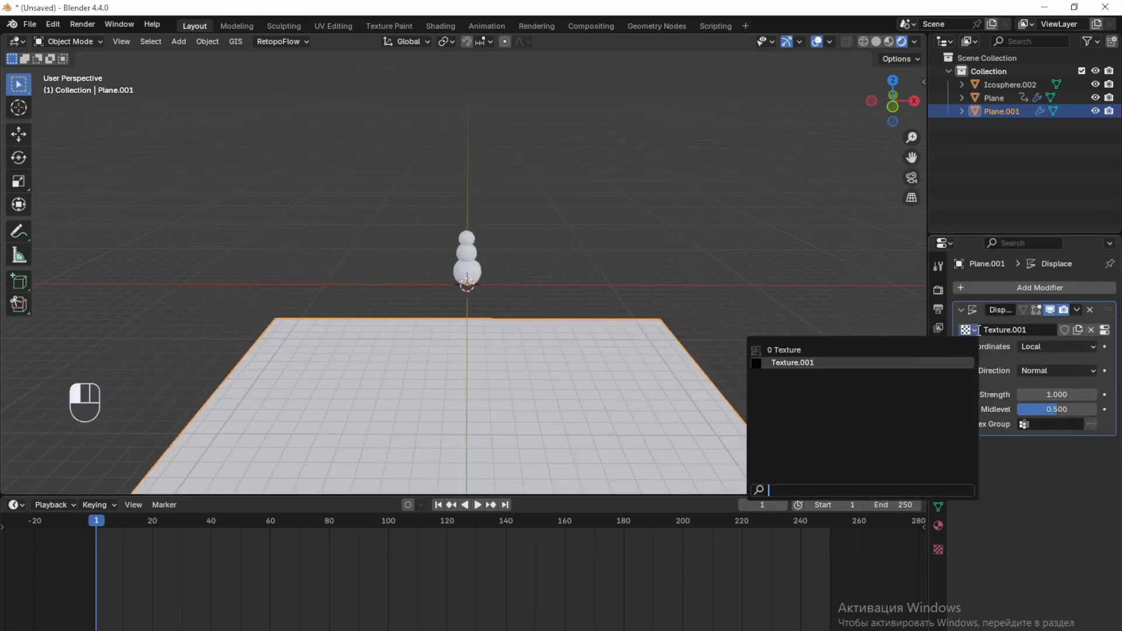
pyautogui.click(938, 550)
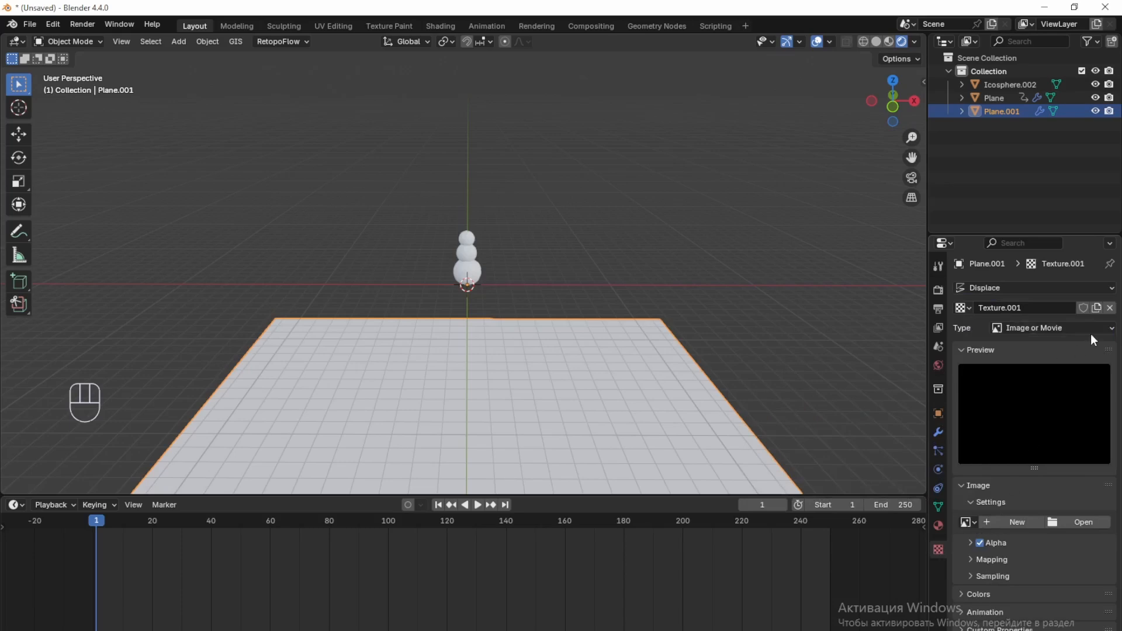
pyautogui.click(1113, 328)
pyautogui.click(1024, 369)
# - Subdivide the ground plane's mesh with 70 cuts
pyautogui.scroll(3, 619, 366)
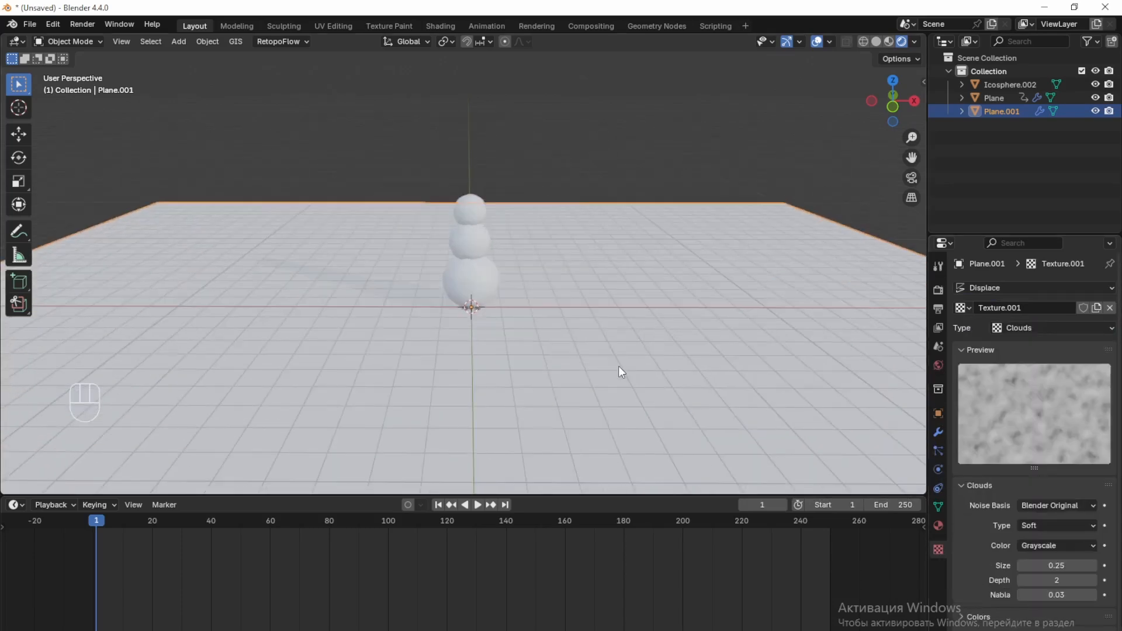
pyautogui.press('Tab')
pyautogui.rightClick(511, 387)
pyautogui.click(510, 385)
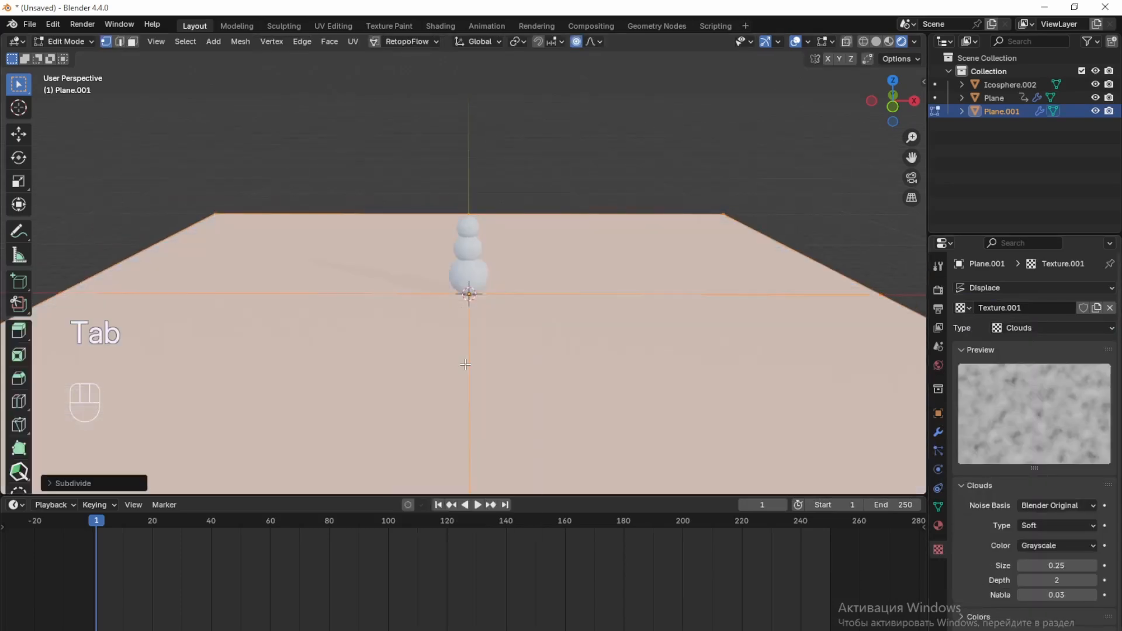
pyautogui.click(65, 483)
pyautogui.click(154, 392)
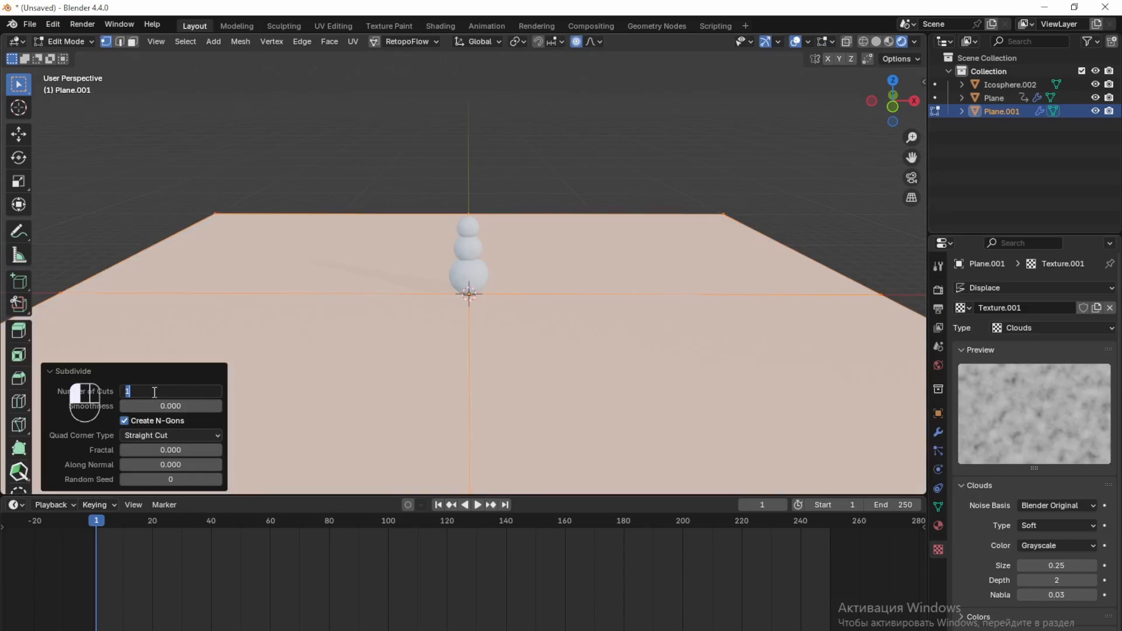
pyautogui.write('70')
pyautogui.press('Return')
pyautogui.press('Tab')
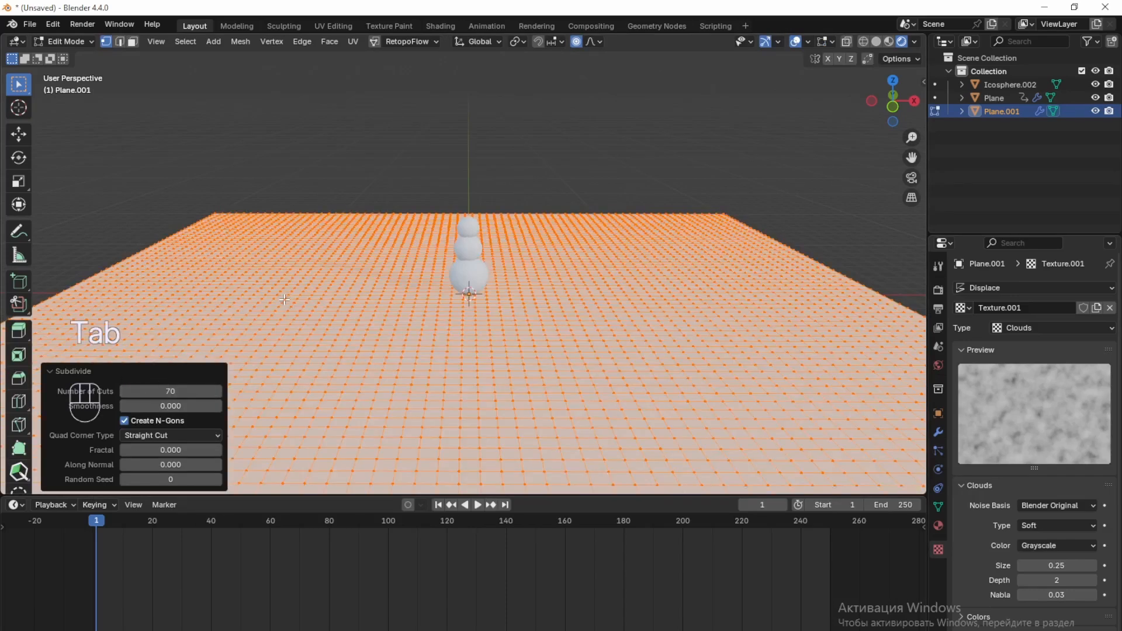
# - Set the ground plane's Displace modifier strength to -0.200 and its midlevel to 0.607
pyautogui.press('Tab')
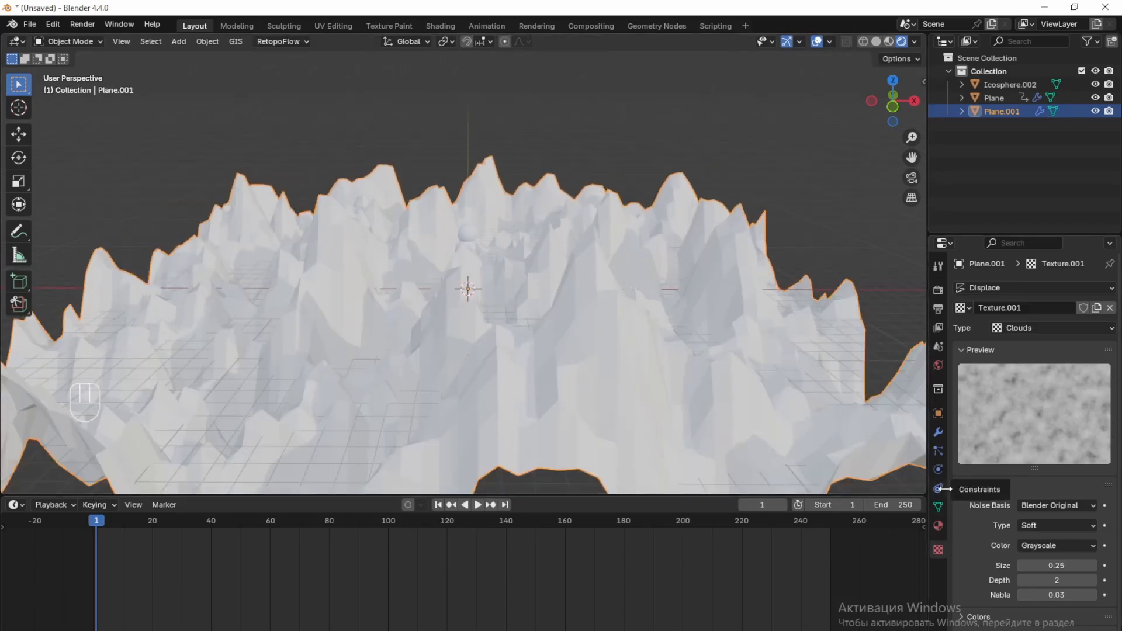
pyautogui.click(938, 432)
pyautogui.moveTo(1052, 394); pyautogui.dragTo(1017, 395)
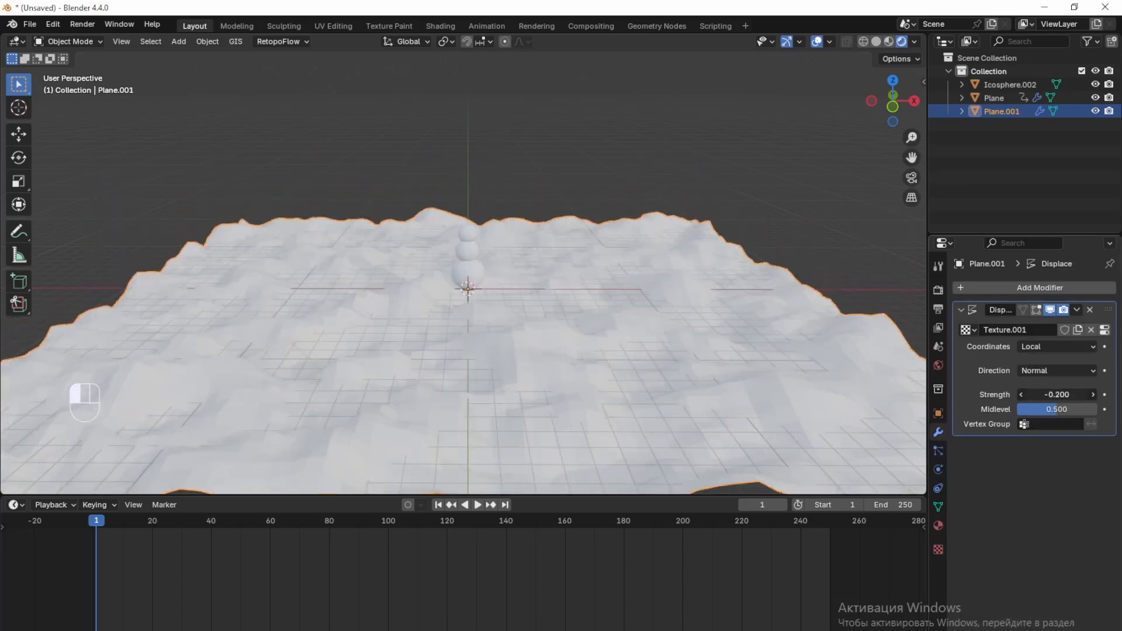
pyautogui.scroll(5, 608, 419)
pyautogui.moveTo(538, 413); pyautogui.dragTo(532, 427, button='middle')
pyautogui.scroll(-4, 531, 428)
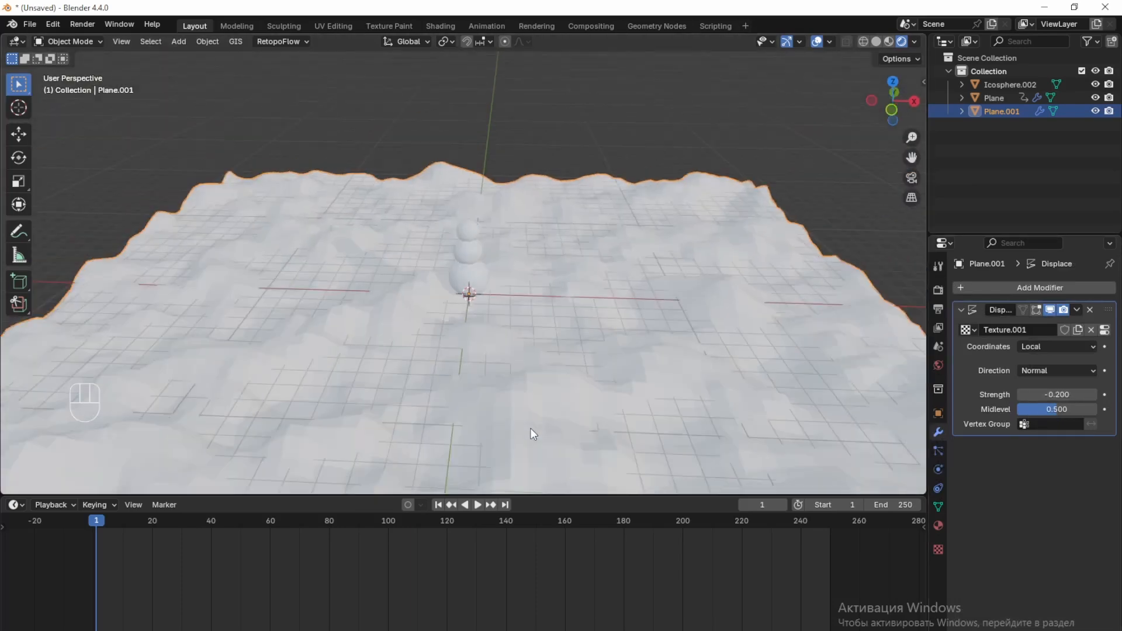
pyautogui.scroll(-2, 531, 435)
pyautogui.moveTo(1052, 408); pyautogui.dragTo(1073, 408)
# - Play the melting animation to check the snowman and puddle against the displaced ground
pyautogui.click(477, 505)
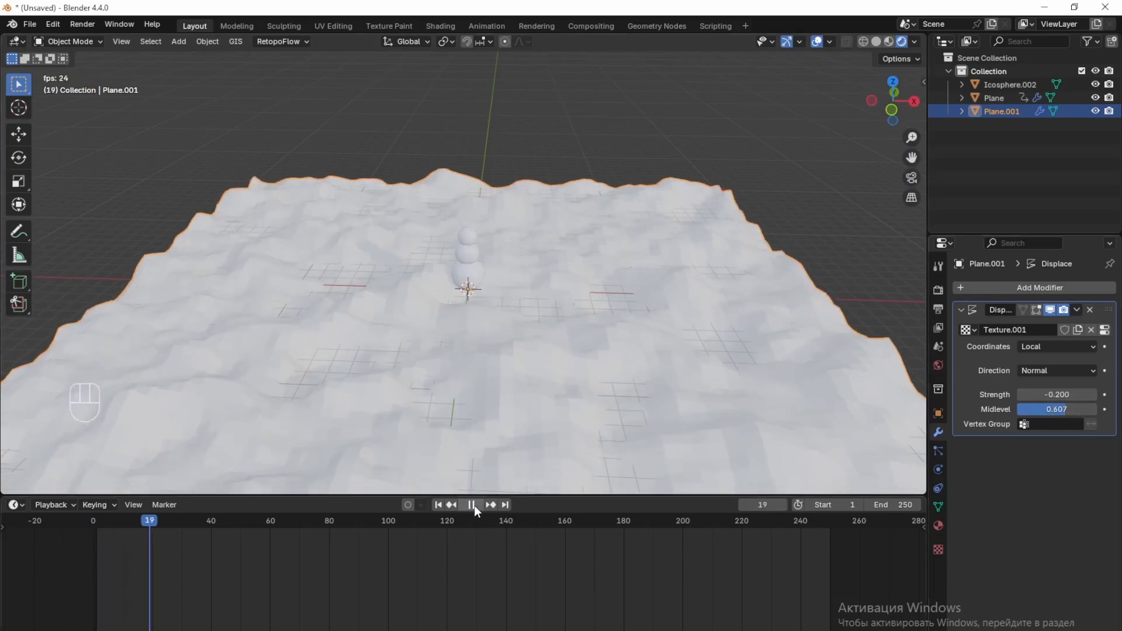
pyautogui.scroll(3, 510, 394)
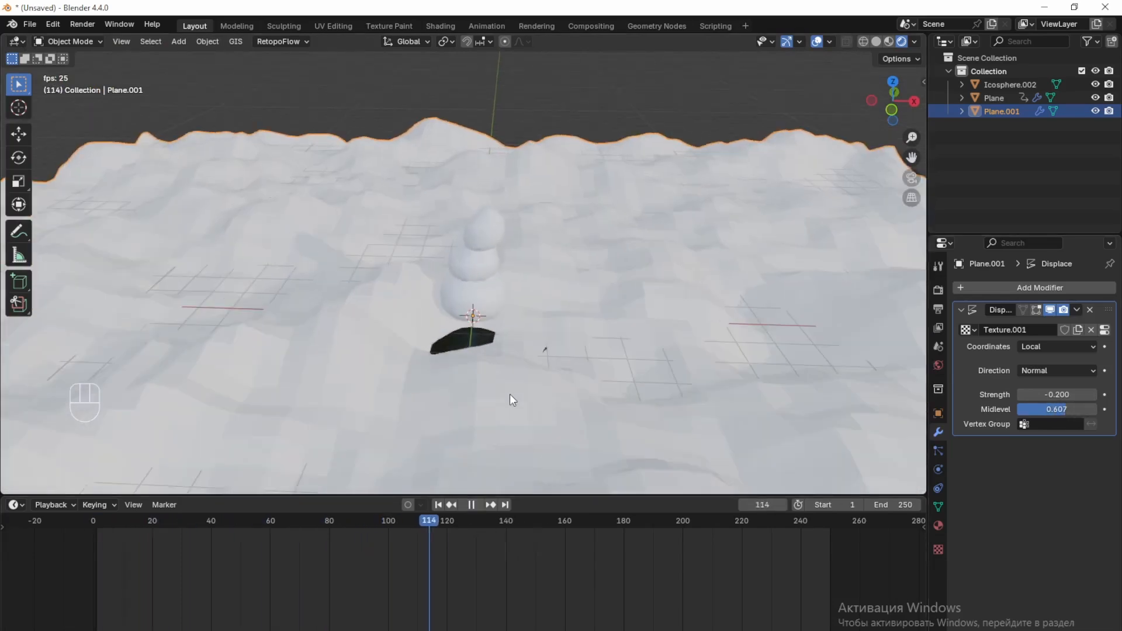
pyautogui.press('space')
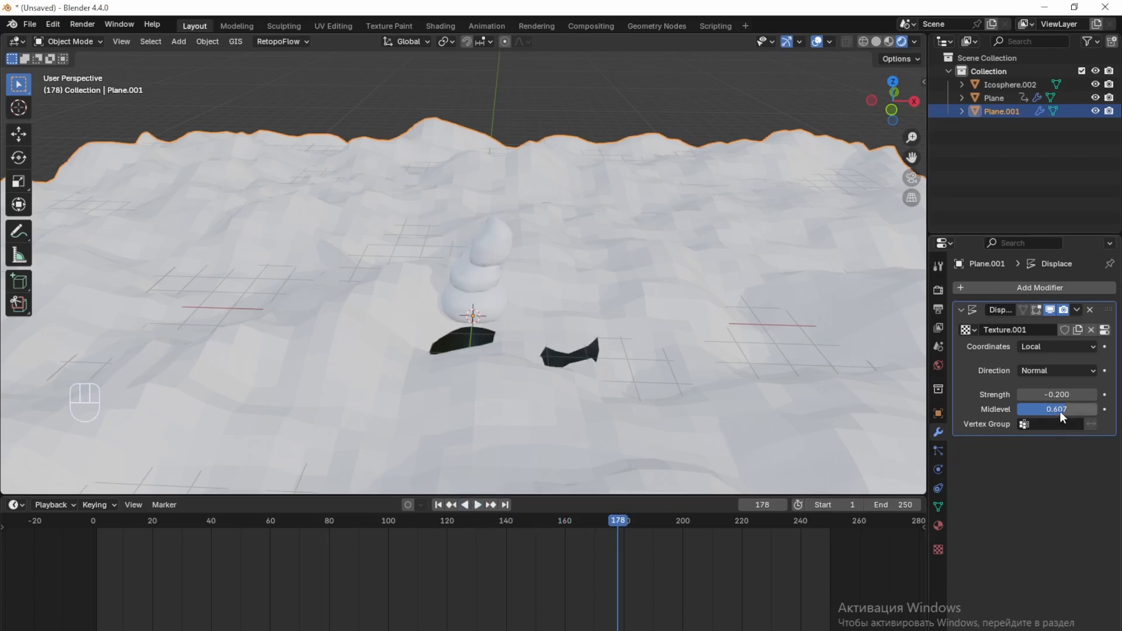
# - Readjust the ground's Displace strength and midlevel, and adjust the size of its Clouds texture
pyautogui.moveTo(1062, 412)
pyautogui.mouseDown()
pyautogui.moveTo(1033, 411)
pyautogui.moveTo(1070, 394)
pyautogui.moveTo(1057, 394)
pyautogui.mouseUp()
pyautogui.click(938, 549)
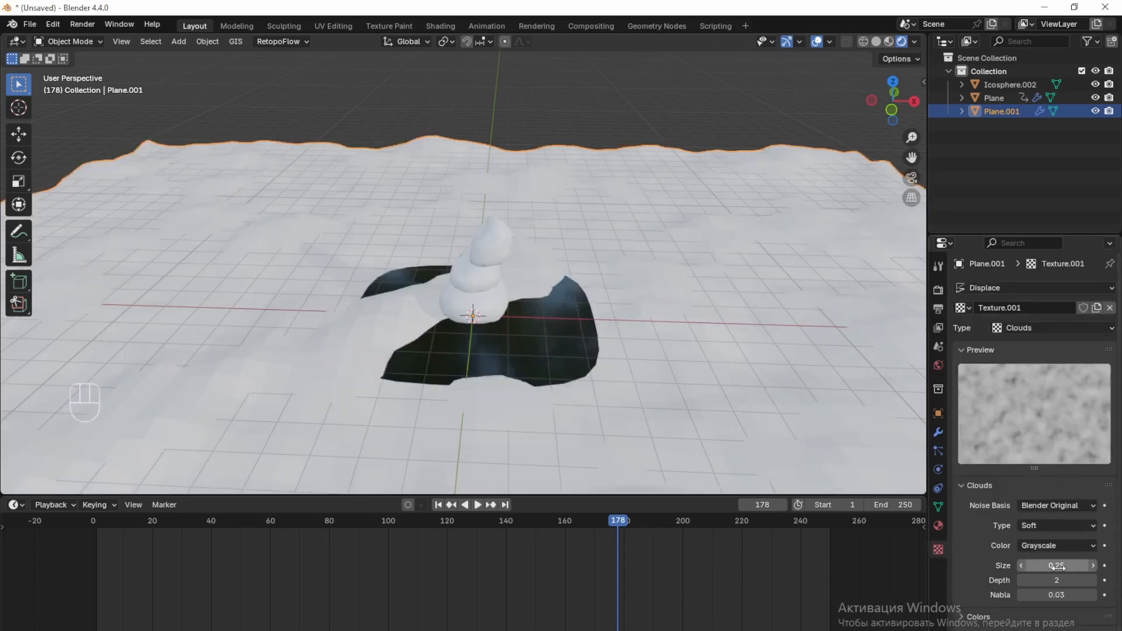
pyautogui.moveTo(1057, 566); pyautogui.dragTo(1047, 565)
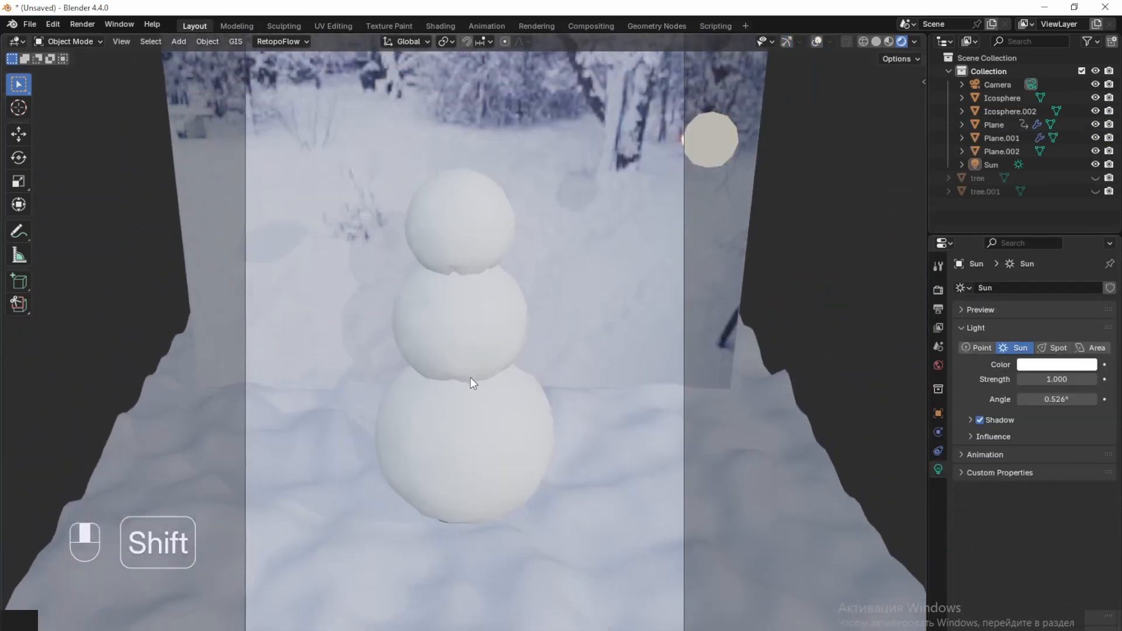
# - Add an ico sphere for an eye and raise it about 2.9 m along Z to the snowman's head
pyautogui.scroll(3, 471, 384)
pyautogui.press('KP_0')
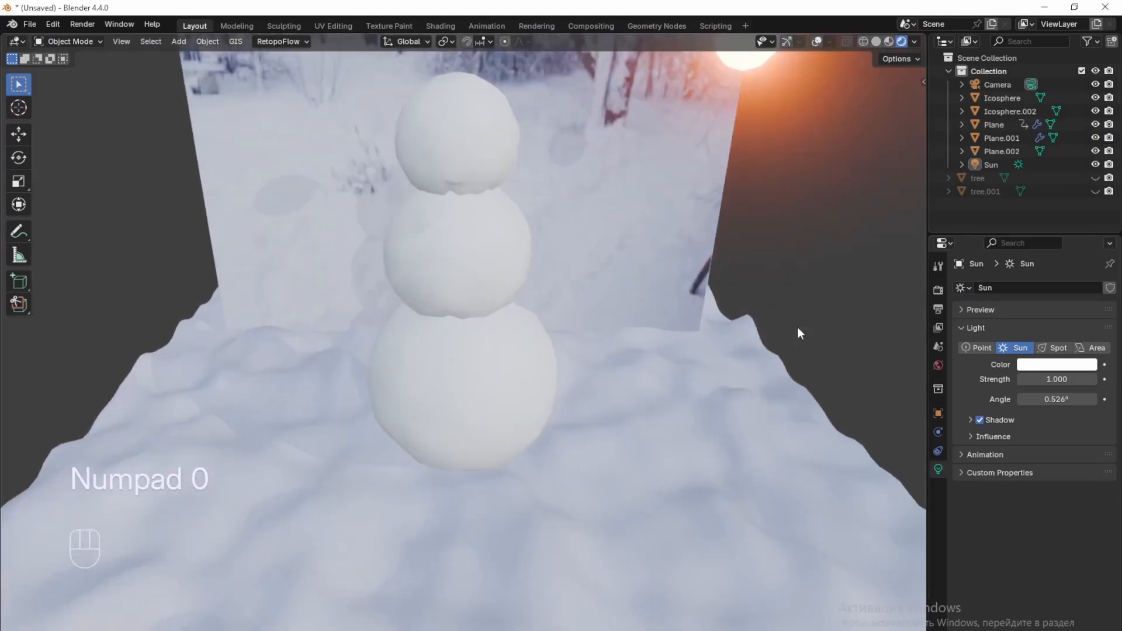
pyautogui.scroll(3, 553, 347)
pyautogui.keyDown('shift'); pyautogui.moveTo(552, 348); pyautogui.dragTo(552, 630, button='middle'); pyautogui.keyUp('shift')
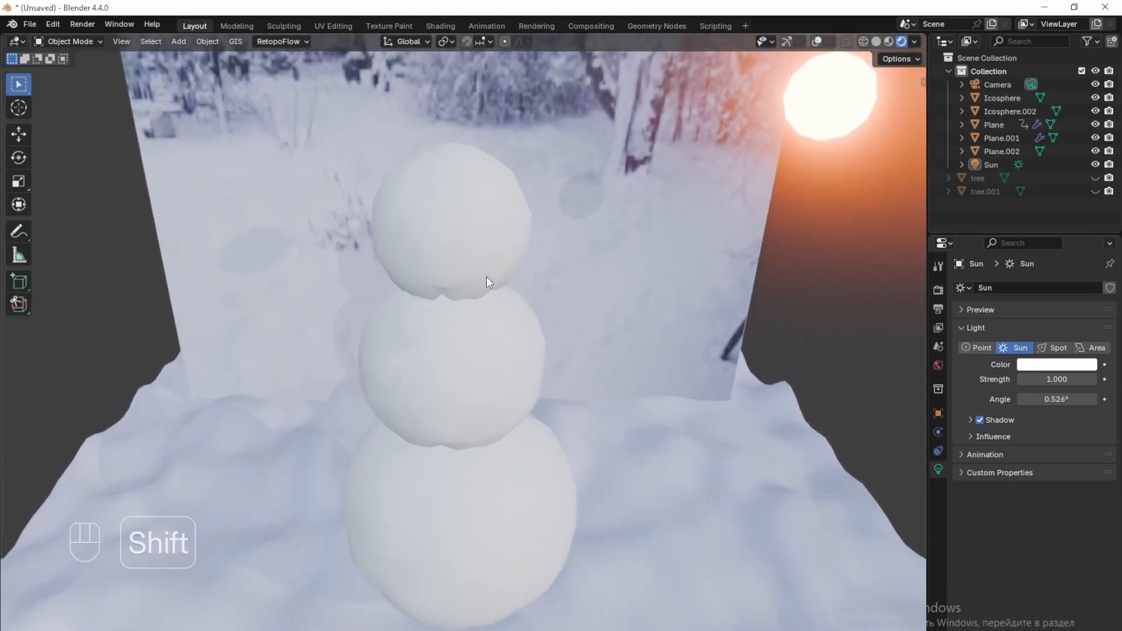
pyautogui.hotkey('shift', 'a')
pyautogui.moveTo(404, 97)
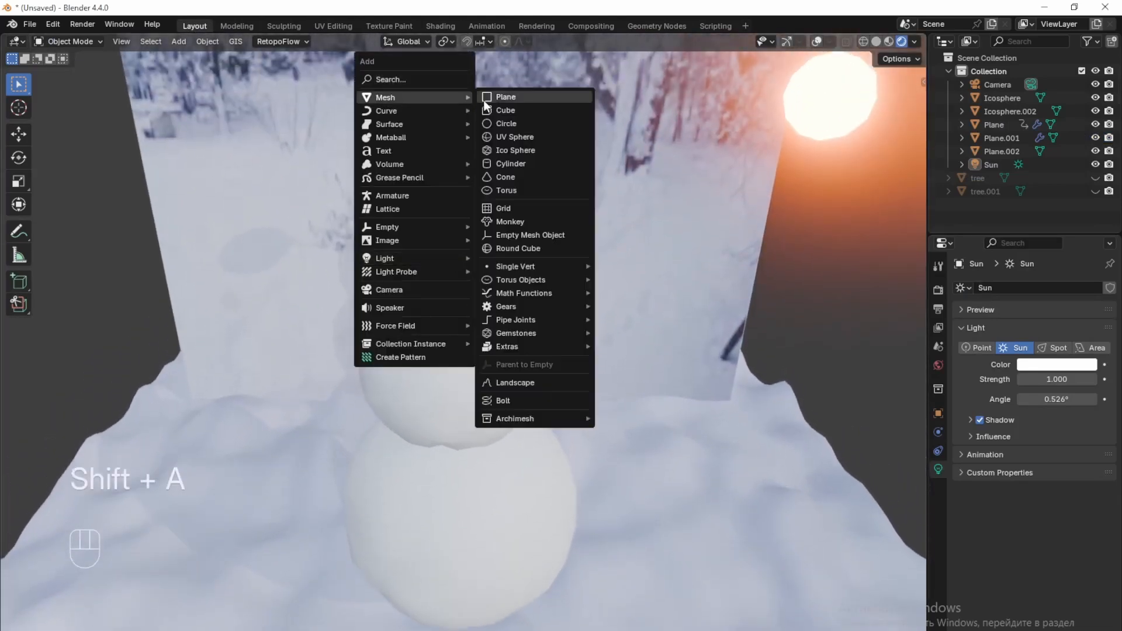
pyautogui.click(514, 151)
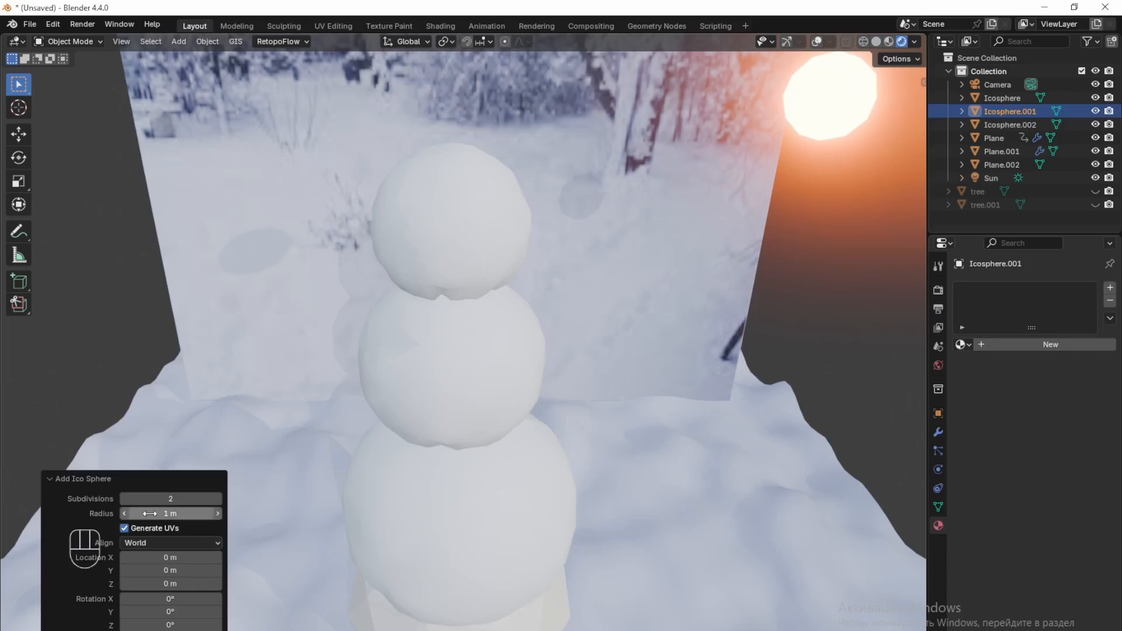
pyautogui.press('z')
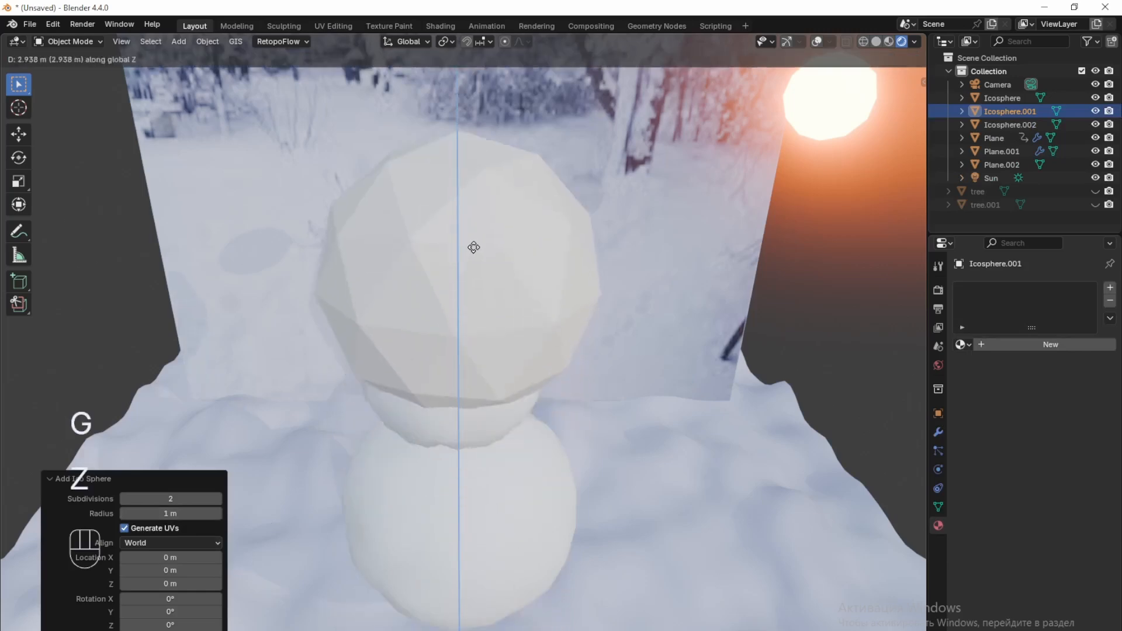
pyautogui.click(471, 246)
# - Scale the new ico sphere down to eye size and place it on the front of the head as the first eye
pyautogui.press('s')
pyautogui.click(579, 379)
pyautogui.press('g')
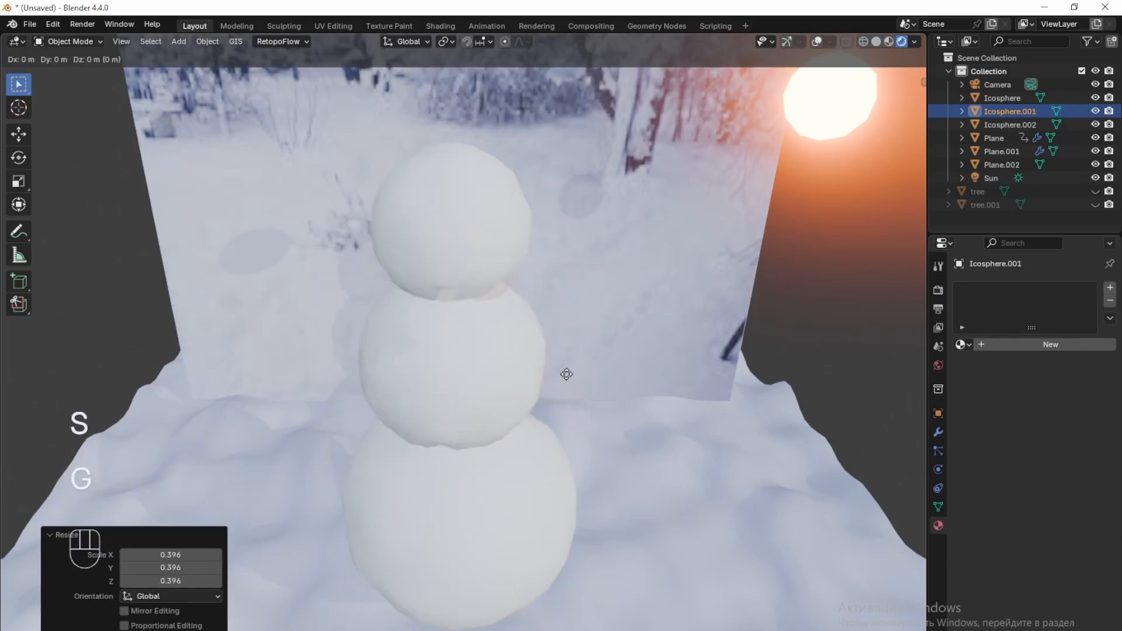
pyautogui.press('z')
pyautogui.click(409, 295)
pyautogui.press('KP_0')
pyautogui.scroll(2, 415, 293)
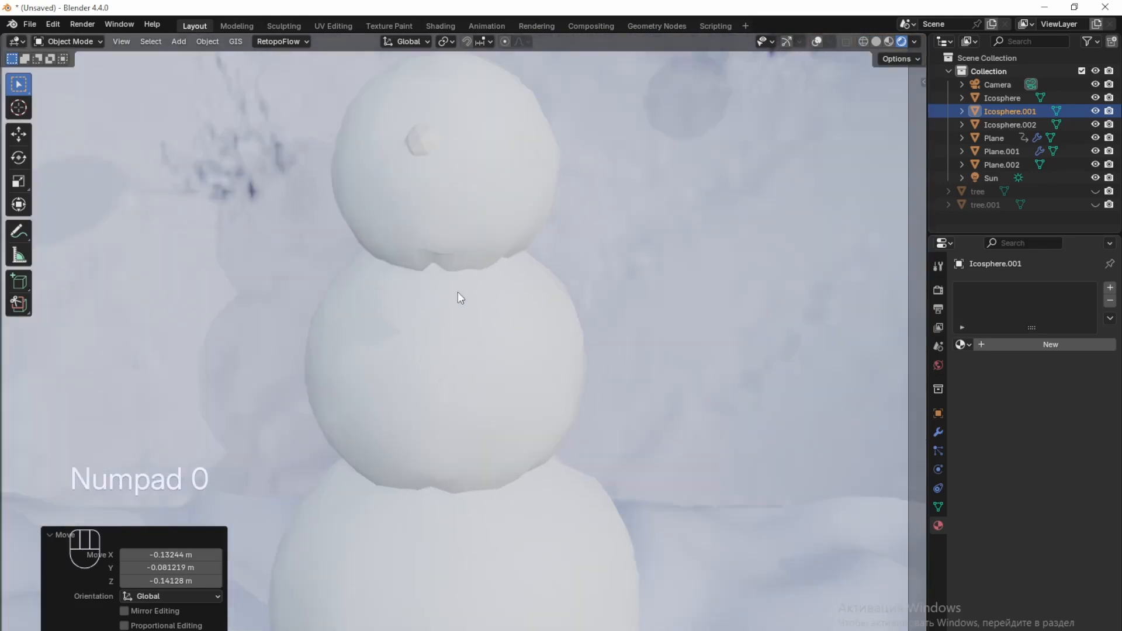
# - Give the eye a new material with a black base color, metallic 0.412 and roughness 0.706
pyautogui.keyDown('shift'); pyautogui.moveTo(458, 292); pyautogui.dragTo(423, 359, button='middle'); pyautogui.keyUp('shift')
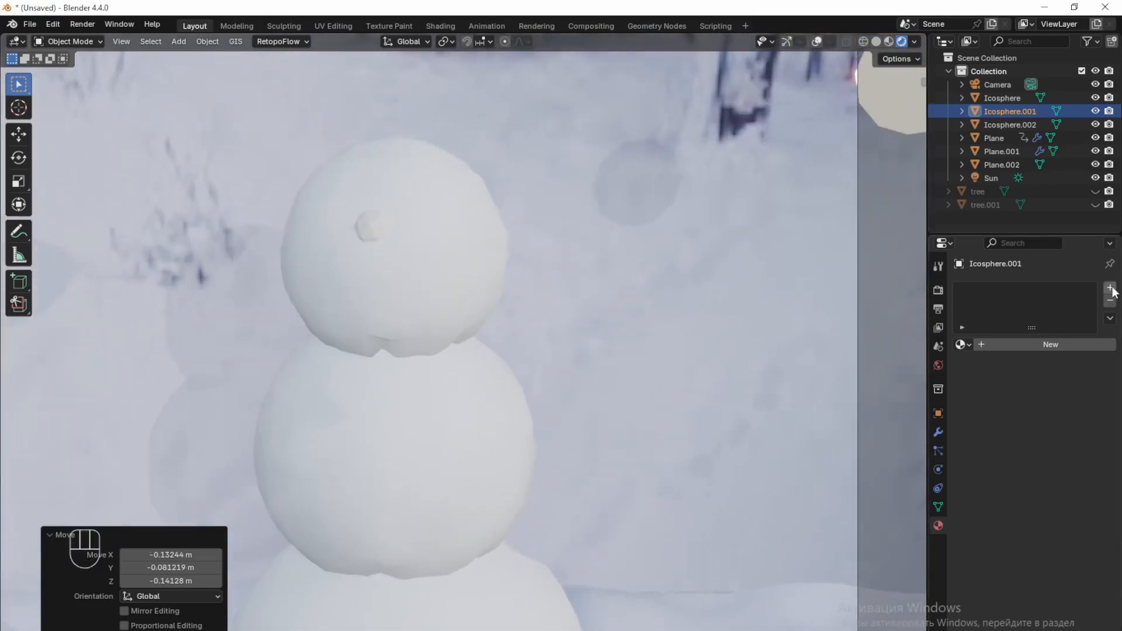
pyautogui.click(1111, 288)
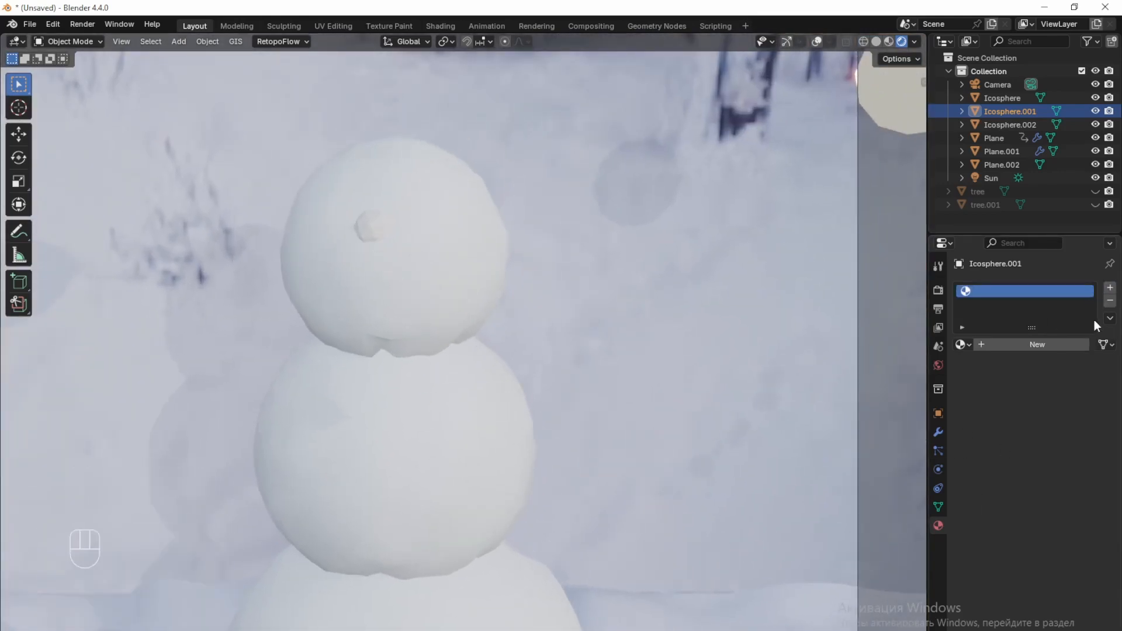
pyautogui.click(1050, 345)
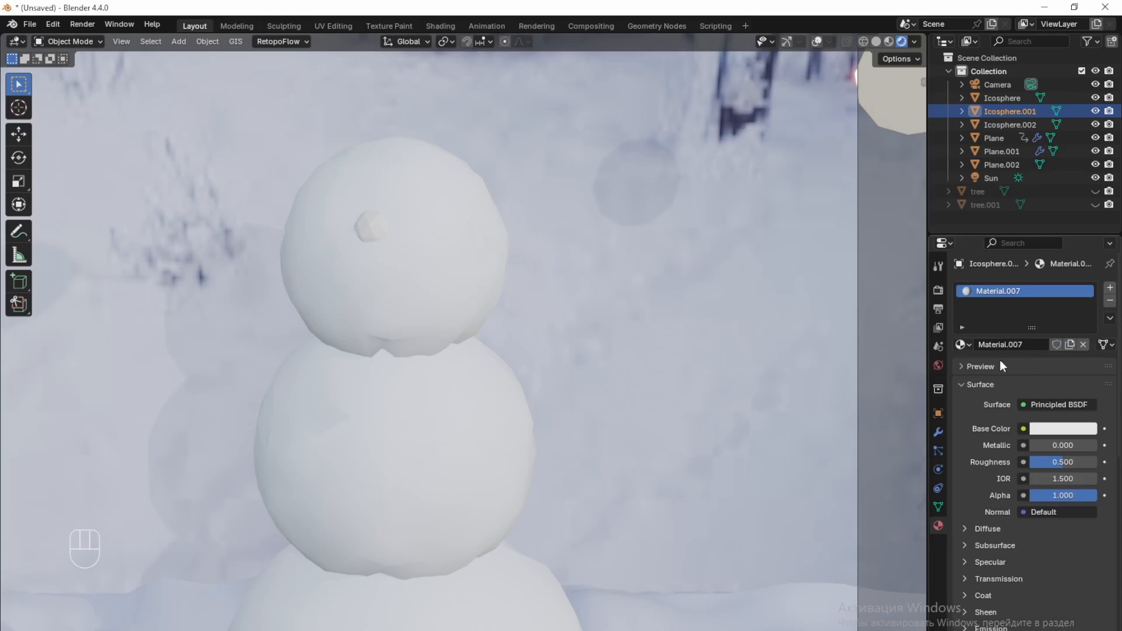
pyautogui.click(1062, 430)
pyautogui.moveTo(1088, 221); pyautogui.dragTo(1085, 314)
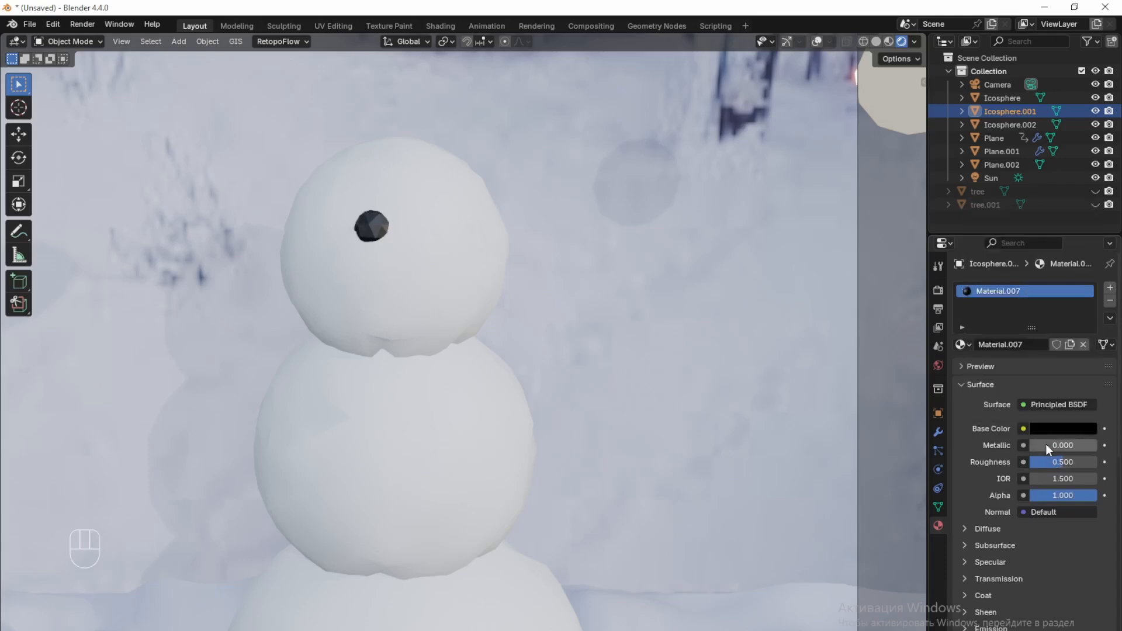
pyautogui.moveTo(1046, 444); pyautogui.dragTo(1055, 465)
# - Duplicate the eye about 0.31 m along X as the second eye and shift the copy about 0.024 m along Y
pyautogui.hotkey('shift', 'd')
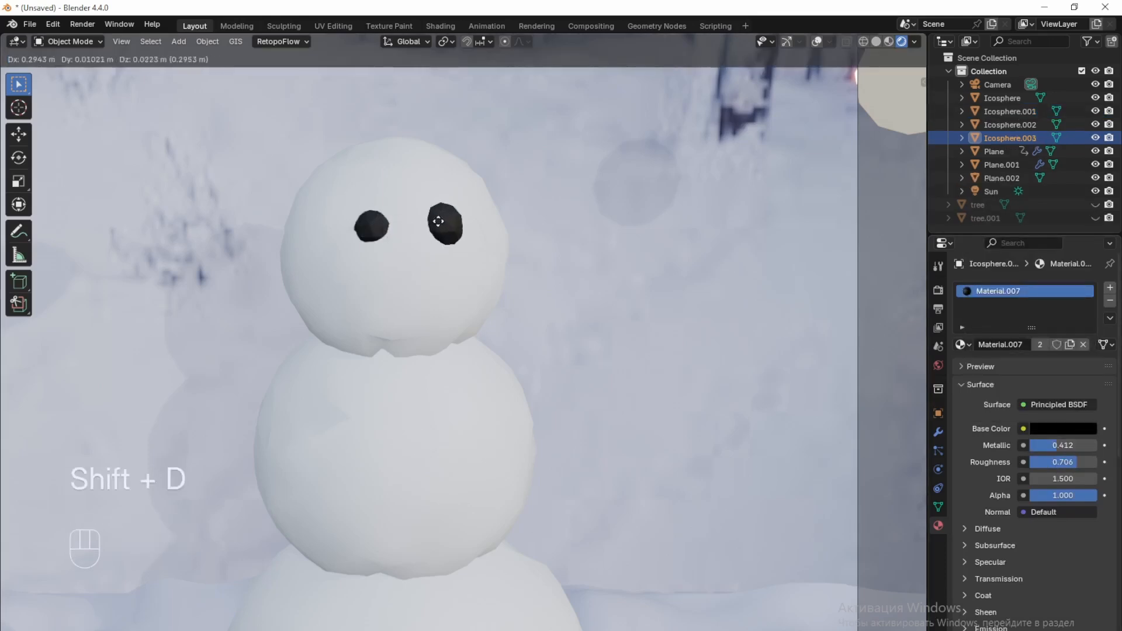
pyautogui.click(442, 228)
pyautogui.press('g')
pyautogui.press('y')
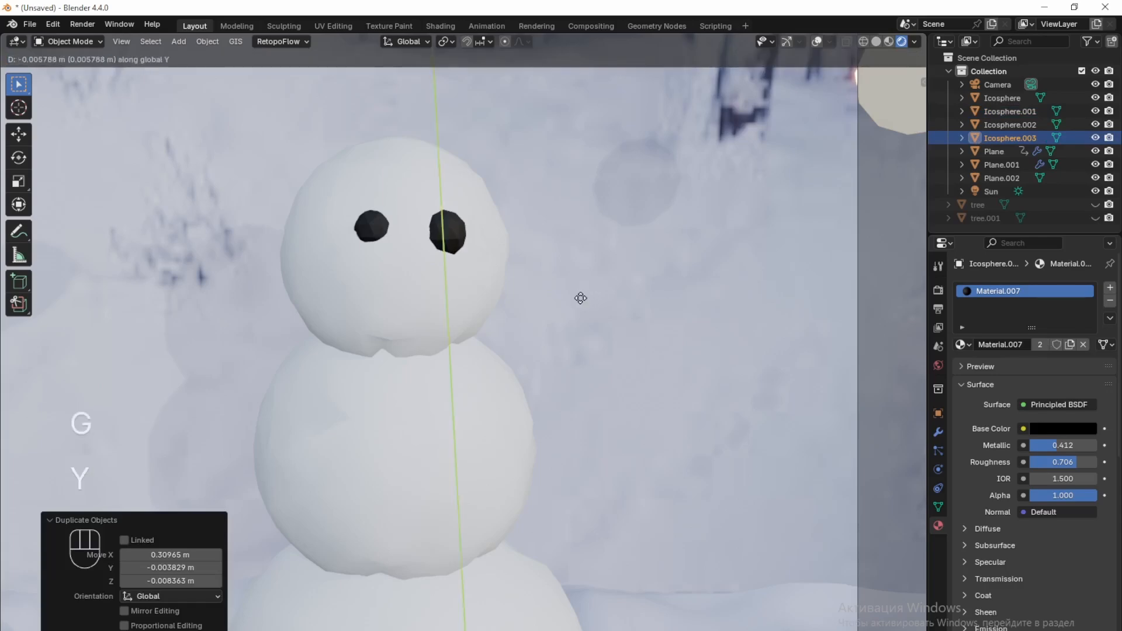
pyautogui.click(575, 297)
# - Duplicate the second eye to the lower face below the first eye and scale the copy to about 0.479 as a mouth dot
pyautogui.scroll(-6, 576, 297)
pyautogui.moveTo(575, 297); pyautogui.dragTo(548, 342, button='middle')
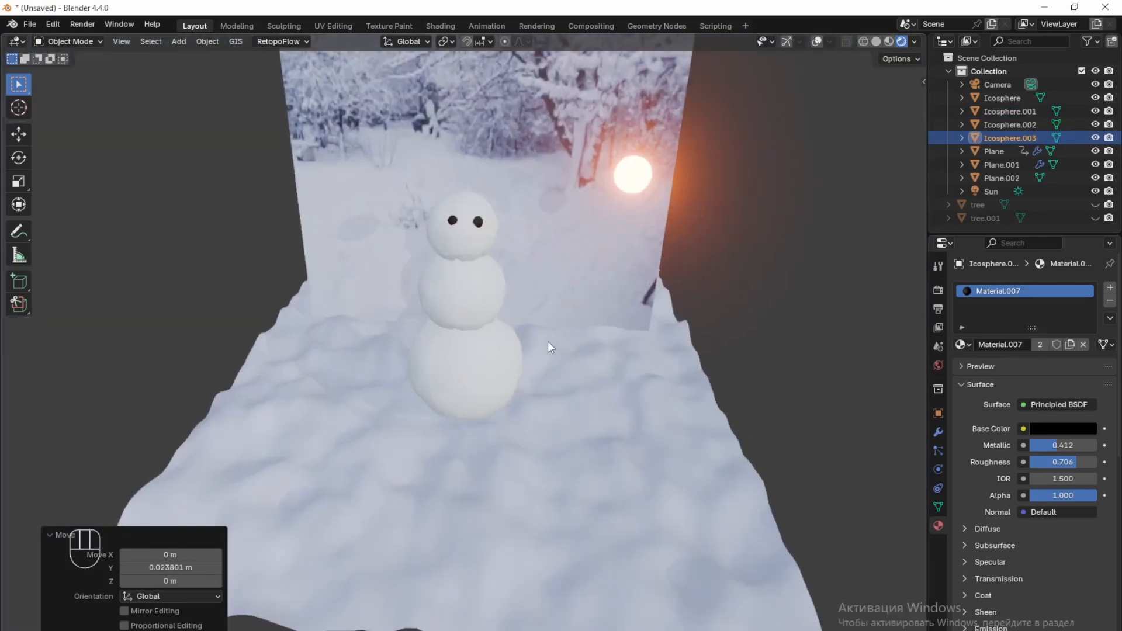
pyautogui.scroll(3, 548, 342)
pyautogui.hotkey('shift', 'd')
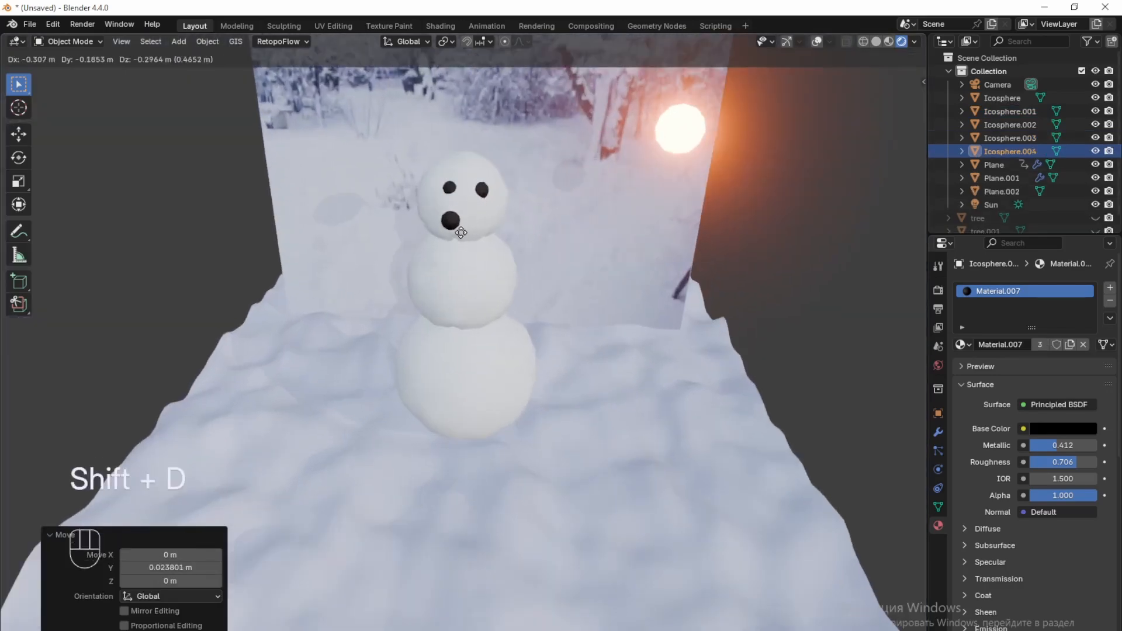
pyautogui.click(461, 232)
pyautogui.press('s')
pyautogui.click(525, 287)
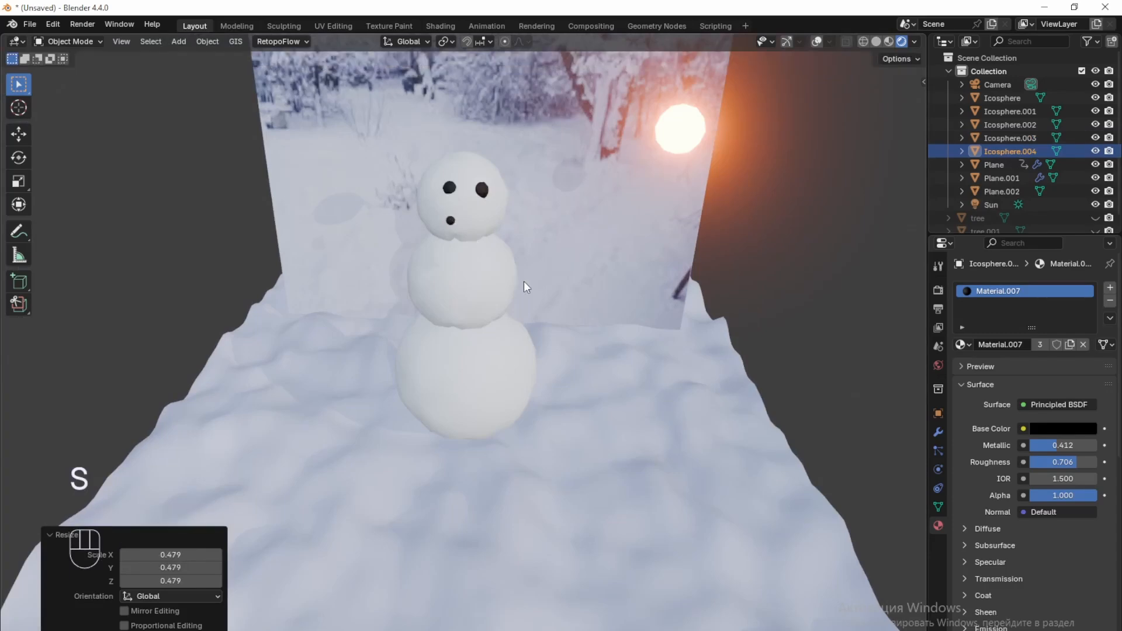
# - Duplicate the mouth dot three times, spaced about 0.11 m apart, to form a row of four across the face
pyautogui.hotkey('shift', 'd')
pyautogui.click(531, 281)
pyautogui.hotkey('shift', 'd')
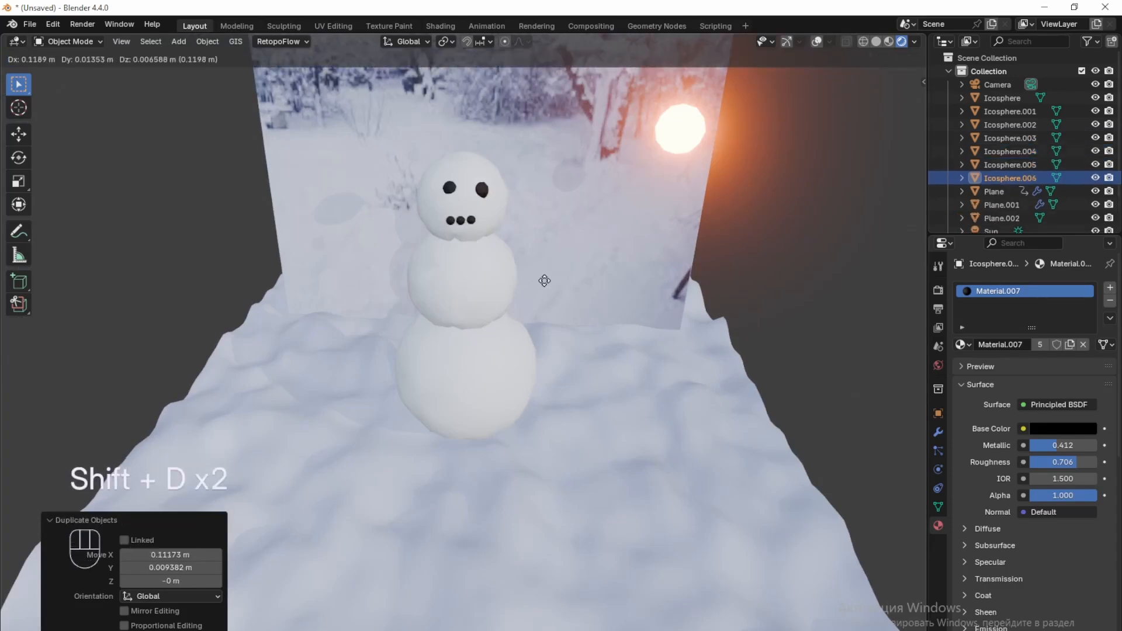
pyautogui.click(546, 281)
pyautogui.hotkey('shift', 'd')
pyautogui.click(553, 282)
pyautogui.click(556, 285)
pyautogui.scroll(2, 560, 299)
pyautogui.moveTo(560, 300)
pyautogui.mouseDown(button='middle')
pyautogui.moveTo(548, 246)
pyautogui.moveTo(573, 281)
pyautogui.moveTo(561, 277)
pyautogui.mouseUp(button='middle')
pyautogui.scroll(-2, 548, 246)
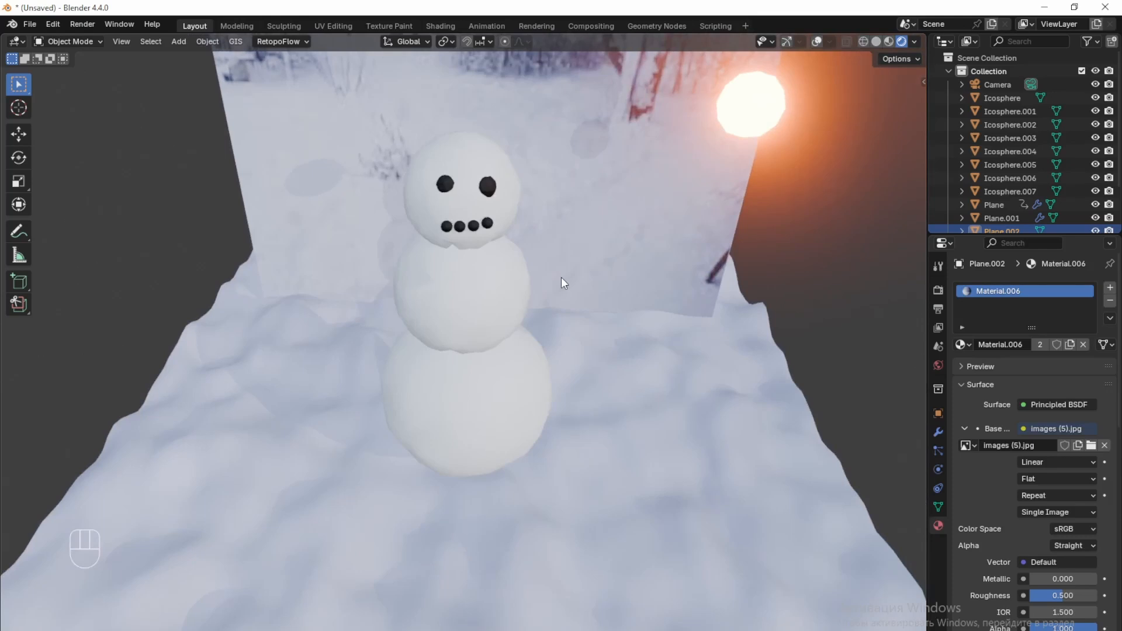